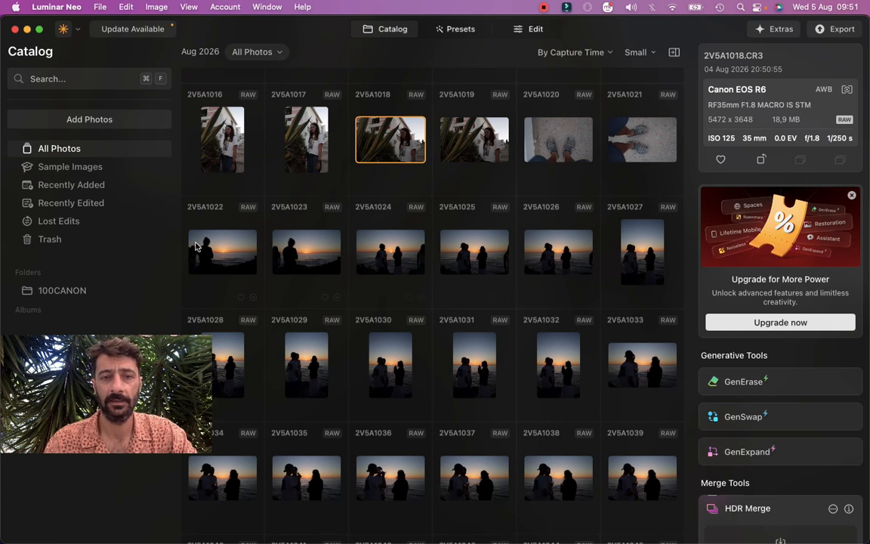
Open photo 2V5A1022, page forward to 2V5A1025 and inspect the sun on its horizon at 100% zoom
{"action": "double_click", "coordinate": [222, 250]}
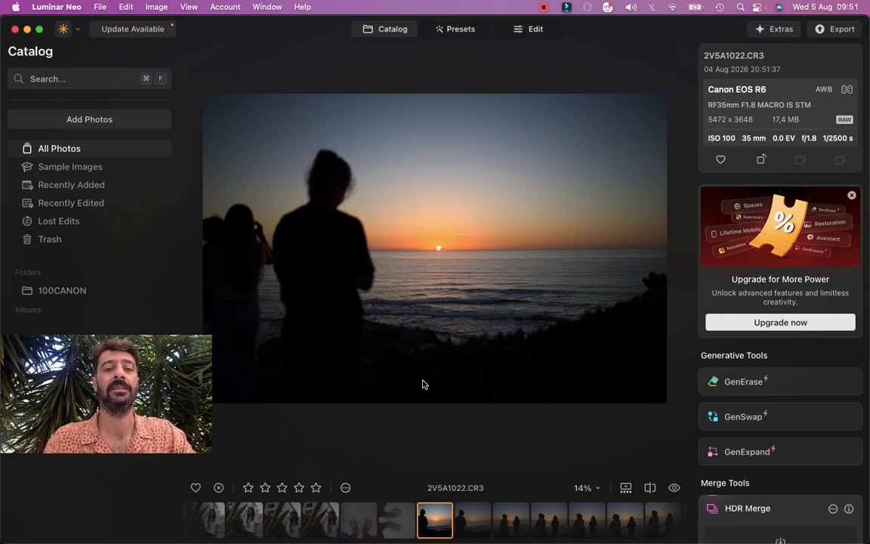
{"action": "key", "text": "Right"}
{"action": "key", "text": "Right"}
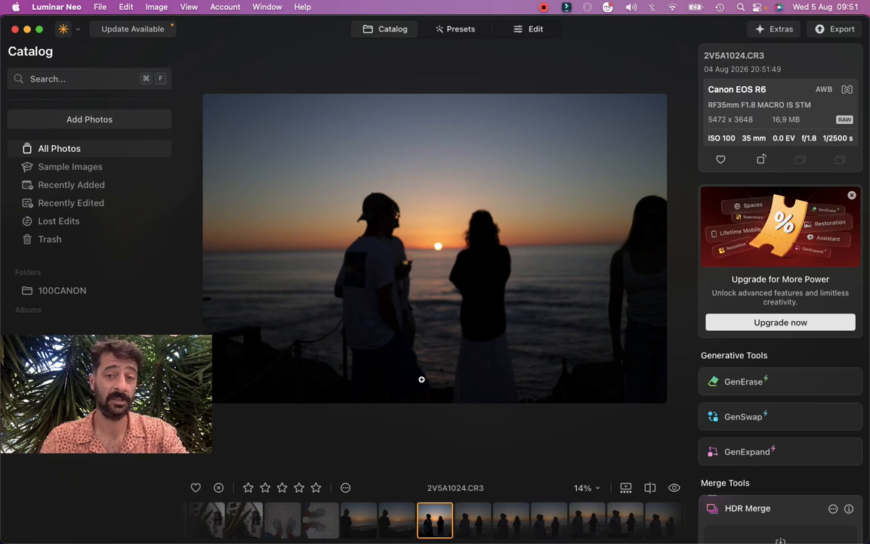
{"action": "key", "text": "Right"}
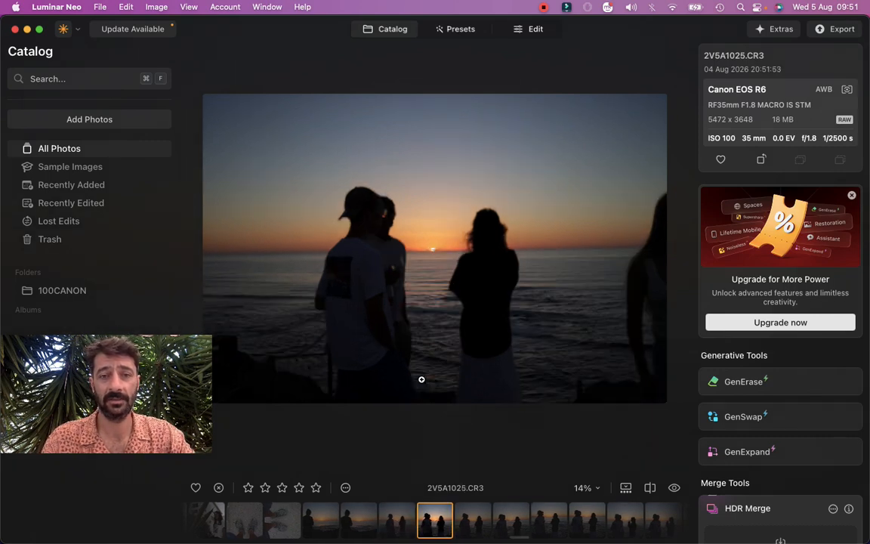
{"action": "left_click", "coordinate": [431, 252]}
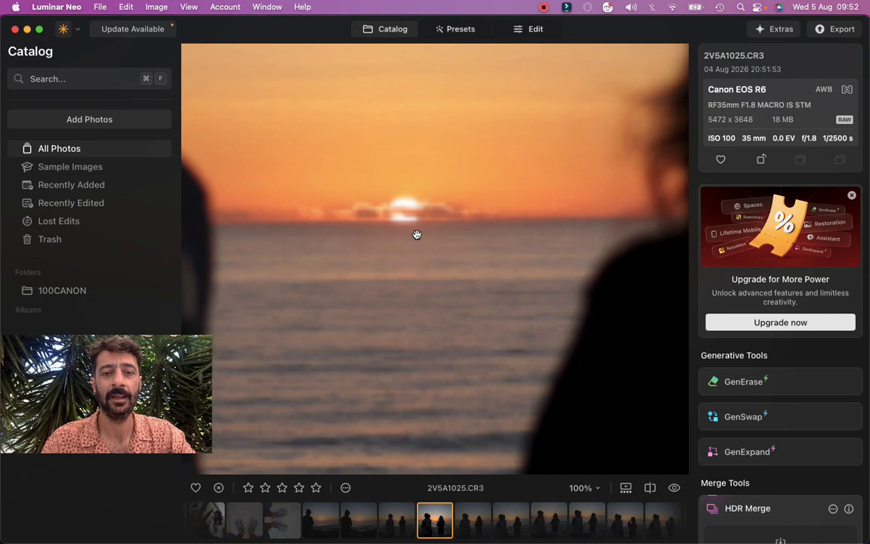
{"action": "left_click", "coordinate": [416, 235]}
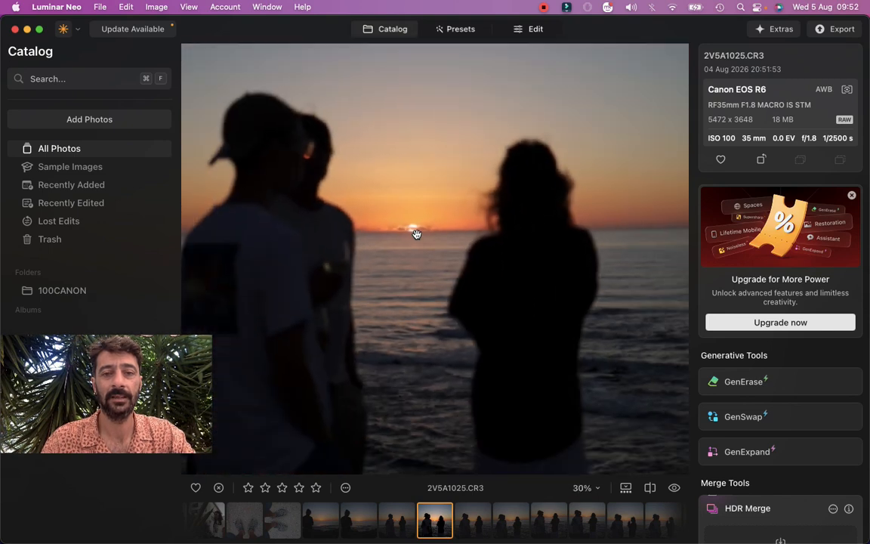
Page forward through the sunset silhouettes to the portrait-format photo 2V5A1032
{"action": "key", "text": "Right"}
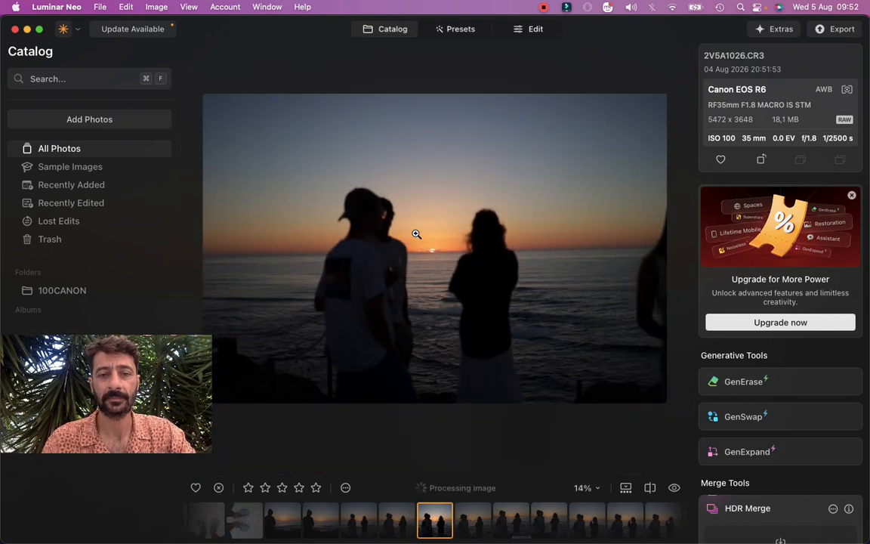
{"action": "key", "text": "Right"}
{"action": "key", "text": "Right"}
{"action": "key", "text": "Right"}
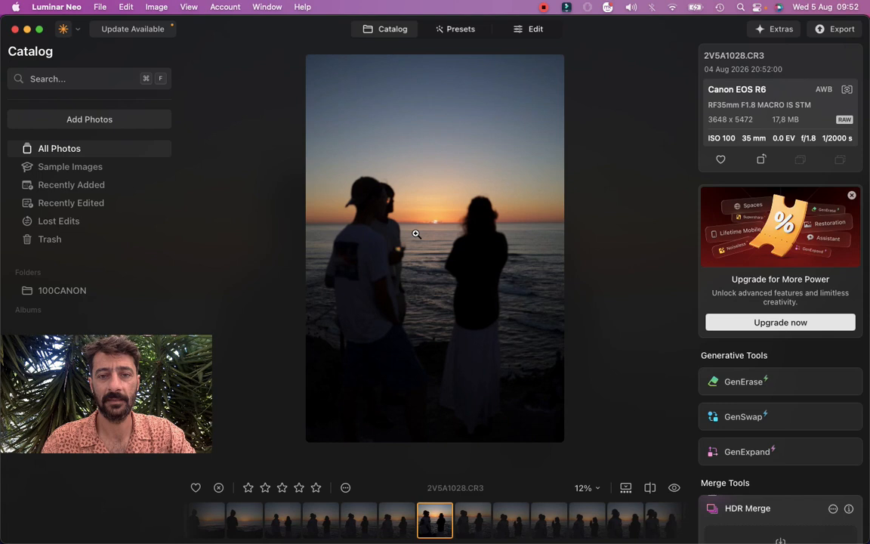
{"action": "key", "text": "Right"}
{"action": "key", "text": "Right"}
{"action": "key", "text": "Right"}
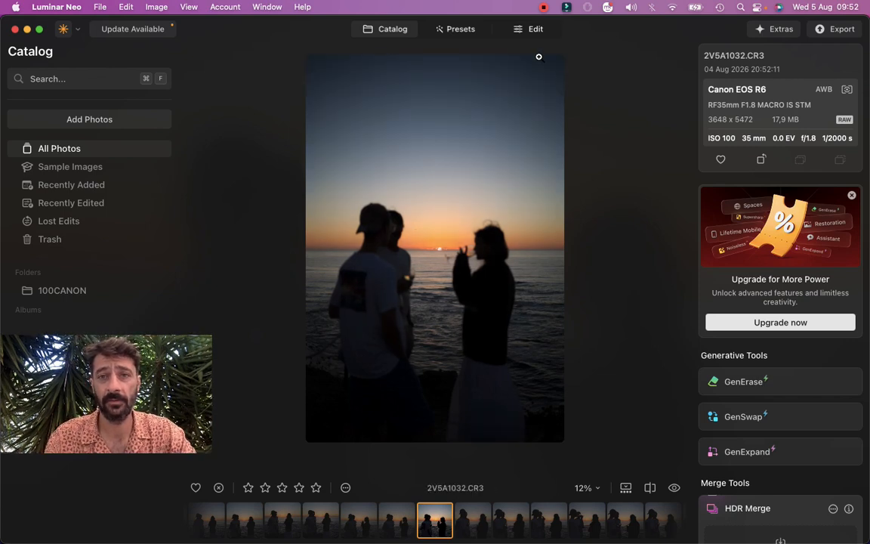
Bring photo 2V5A1032 into editing and set its Develop camera profile to Canon EOS R6 Camera Landscape
{"action": "left_click", "coordinate": [535, 31]}
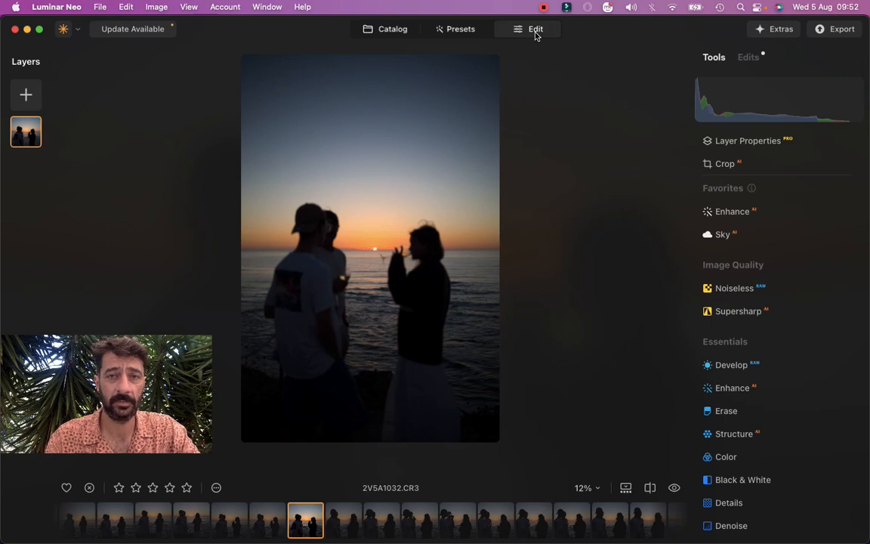
{"action": "scroll", "coordinate": [814, 321], "scroll_direction": "down", "scroll_amount": 5}
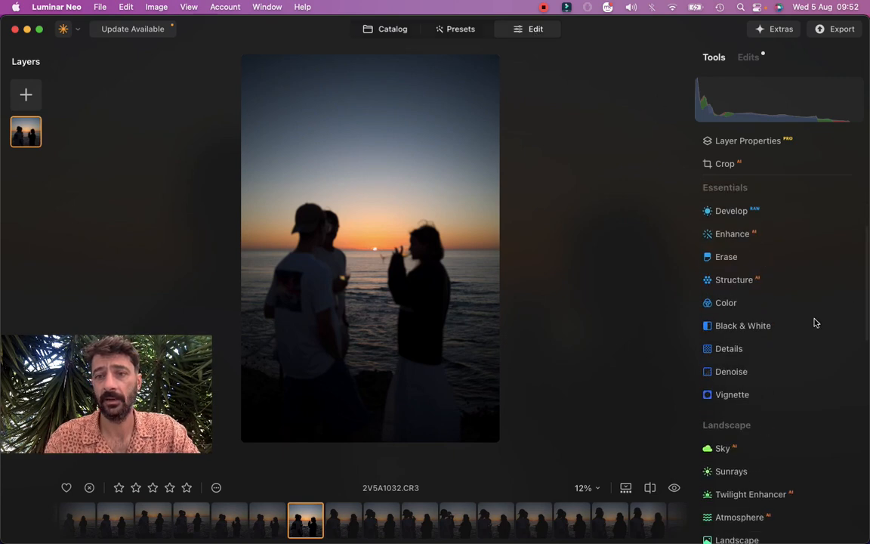
{"action": "left_click", "coordinate": [747, 216]}
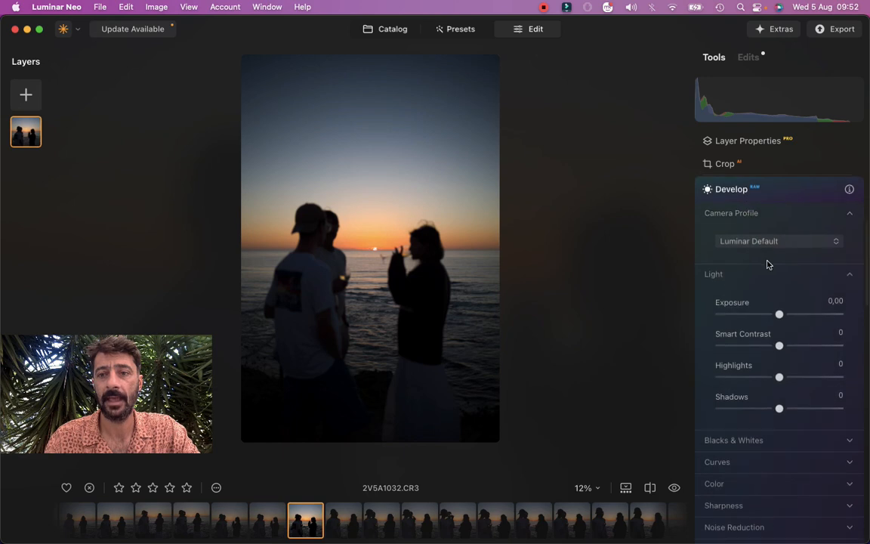
{"action": "scroll", "coordinate": [767, 263], "scroll_direction": "down", "scroll_amount": 2}
{"action": "scroll", "coordinate": [767, 250], "scroll_direction": "up", "scroll_amount": 1}
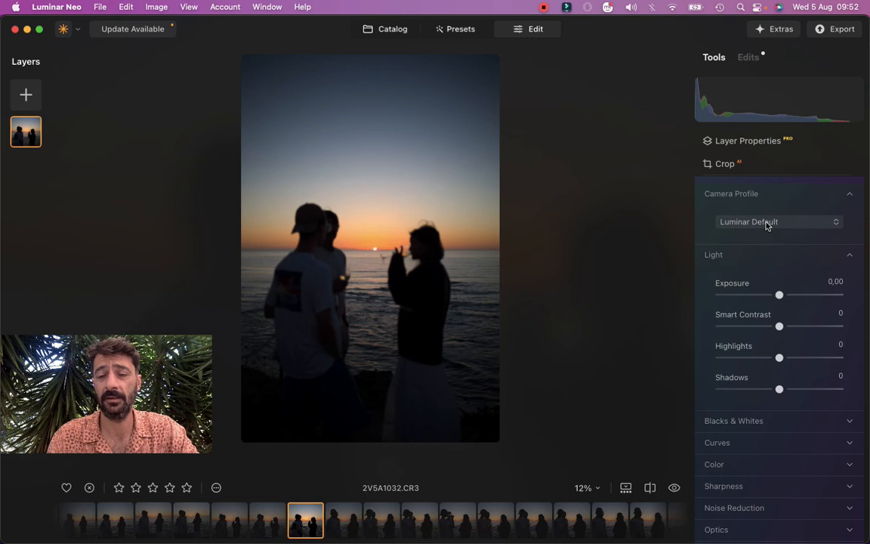
{"action": "left_click", "coordinate": [767, 223]}
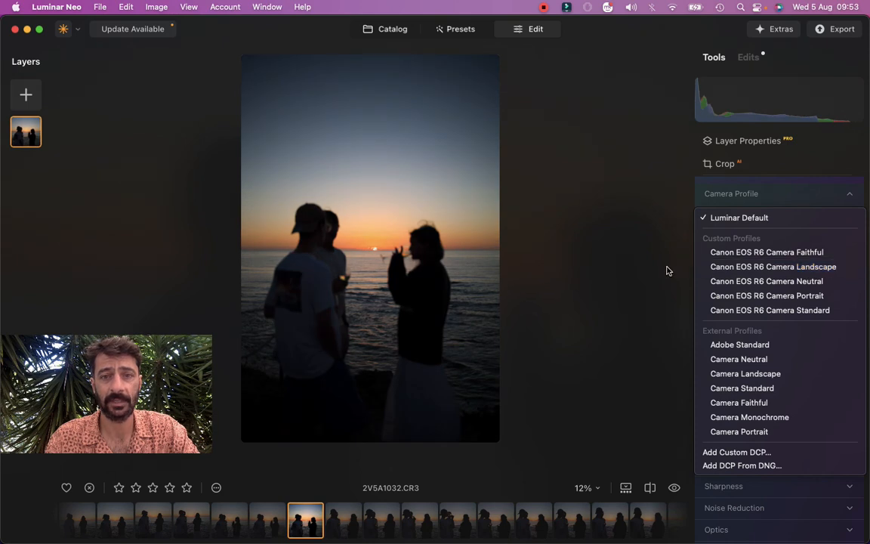
{"action": "left_click", "coordinate": [724, 267]}
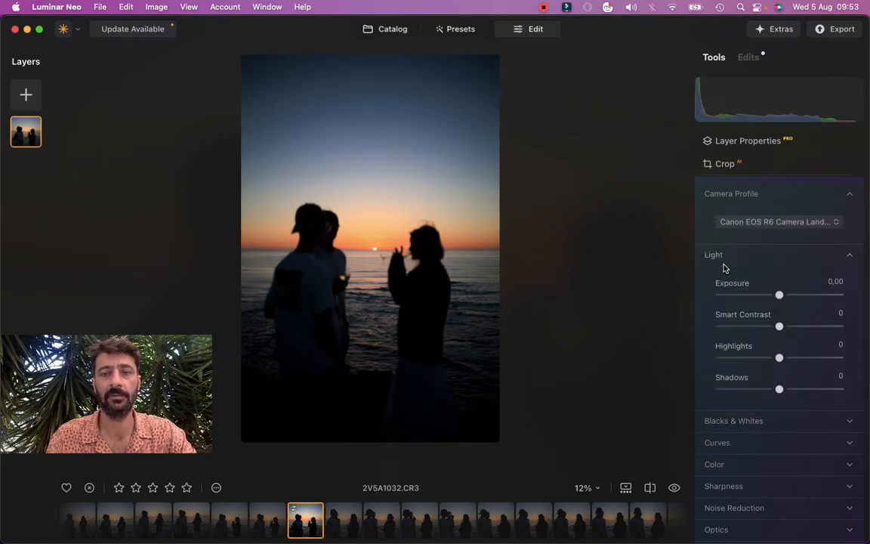
Try Shadows at 100, reset them to 0, and lower the Highlights to -44
{"action": "scroll", "coordinate": [723, 266], "scroll_direction": "down", "scroll_amount": 2}
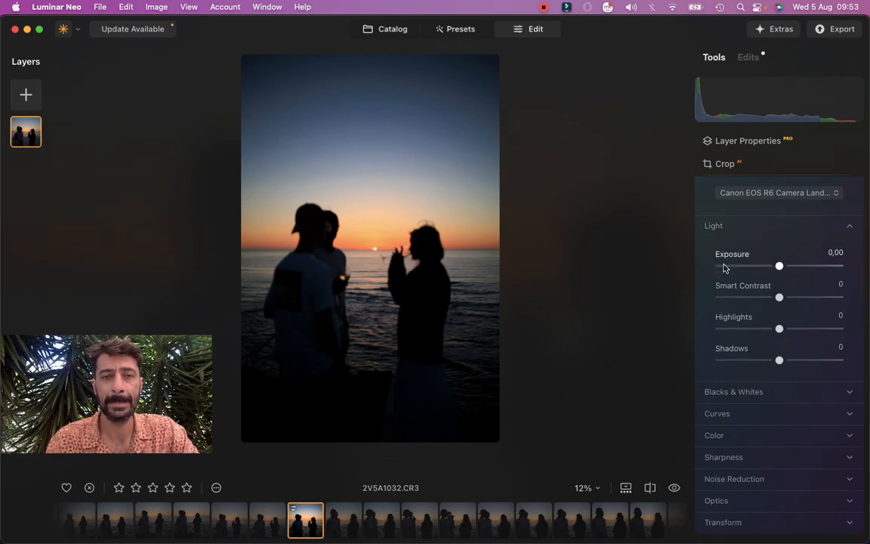
{"action": "left_click_drag", "start_coordinate": [781, 363], "coordinate": [839, 361]}
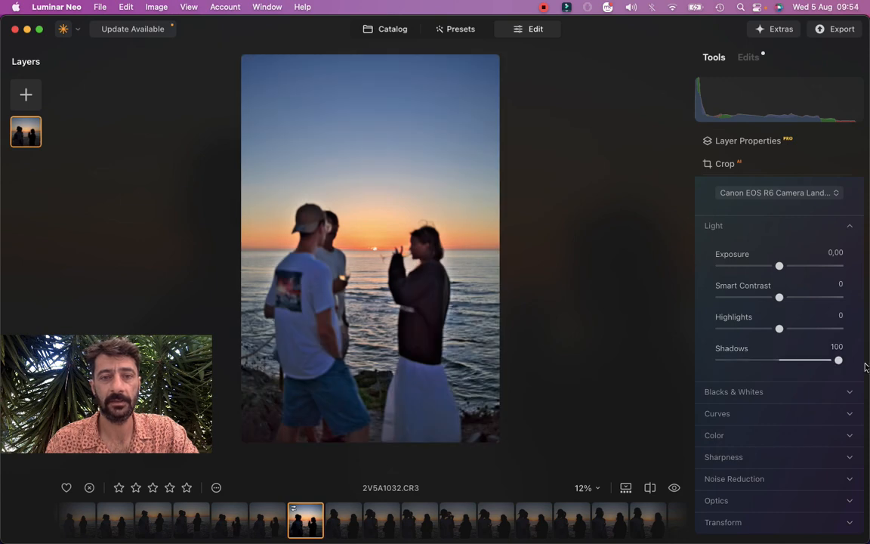
{"action": "left_click", "coordinate": [780, 361]}
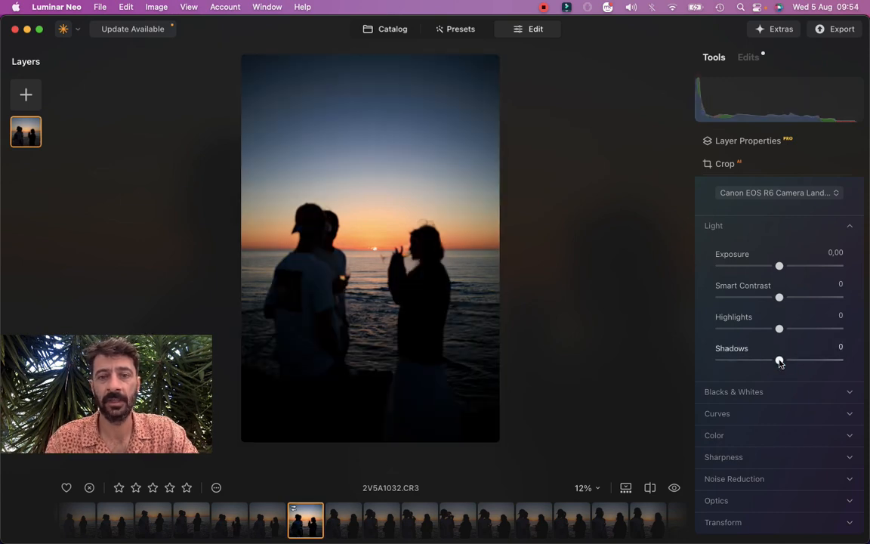
{"action": "left_click_drag", "start_coordinate": [778, 329], "coordinate": [751, 333]}
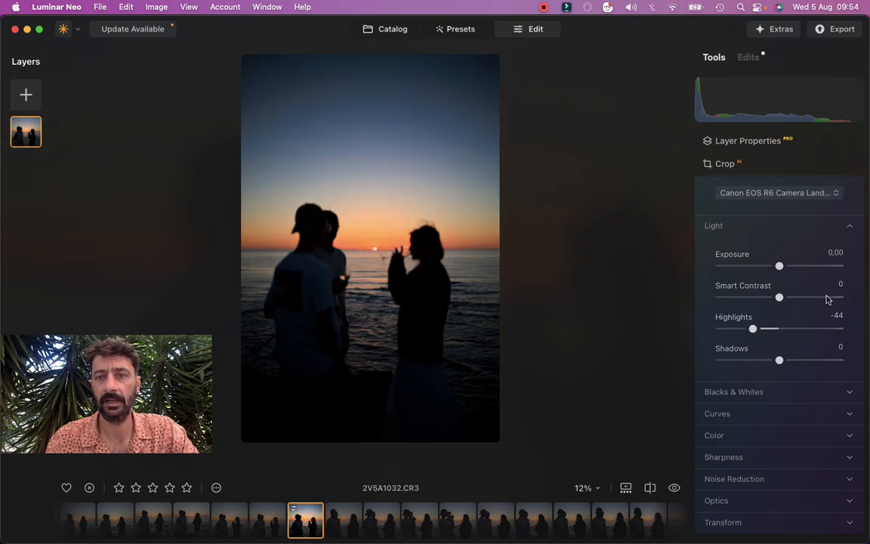
Compare the photo with and without the Develop adjustments by toggling their visibility, leaving them switched on
{"action": "scroll", "coordinate": [774, 300], "scroll_direction": "up", "scroll_amount": 2}
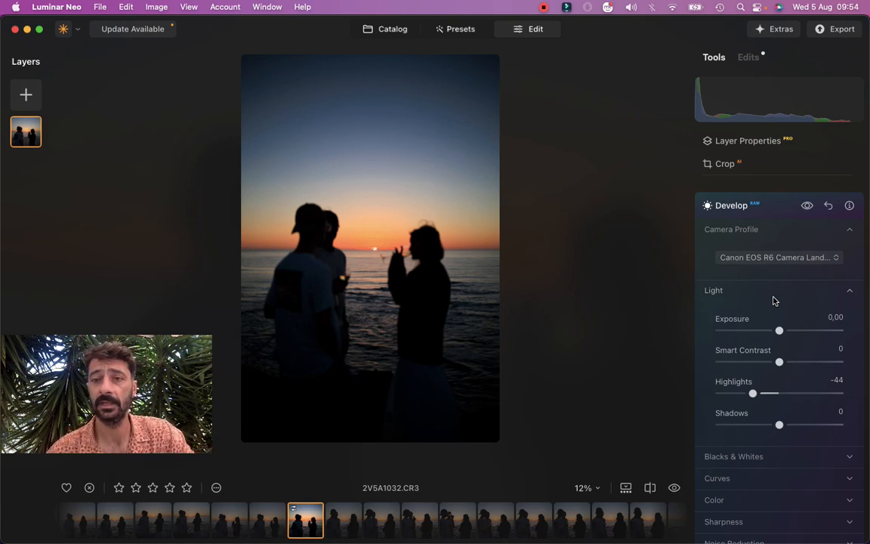
{"action": "left_click", "coordinate": [807, 206]}
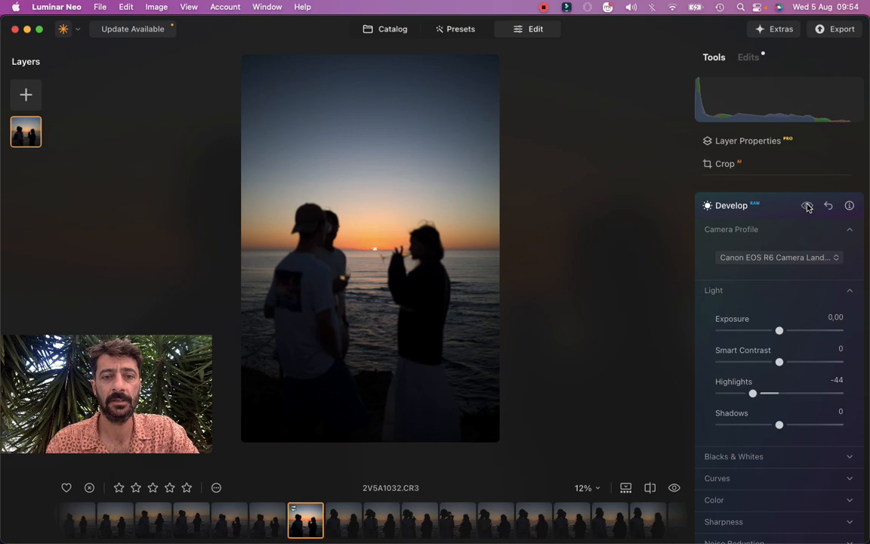
{"action": "left_click", "coordinate": [806, 206]}
{"action": "left_click", "coordinate": [806, 207]}
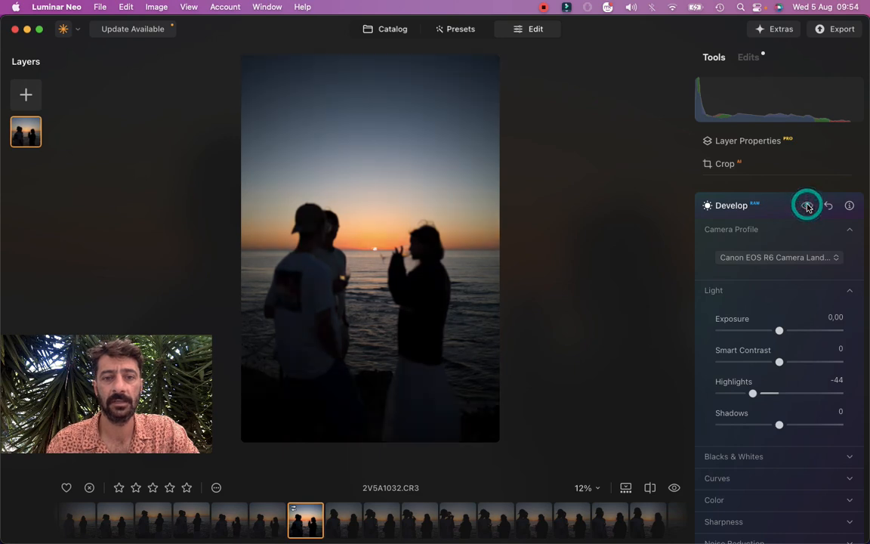
{"action": "left_click", "coordinate": [807, 206]}
{"action": "left_click", "coordinate": [807, 206]}
{"action": "left_click", "coordinate": [807, 206]}
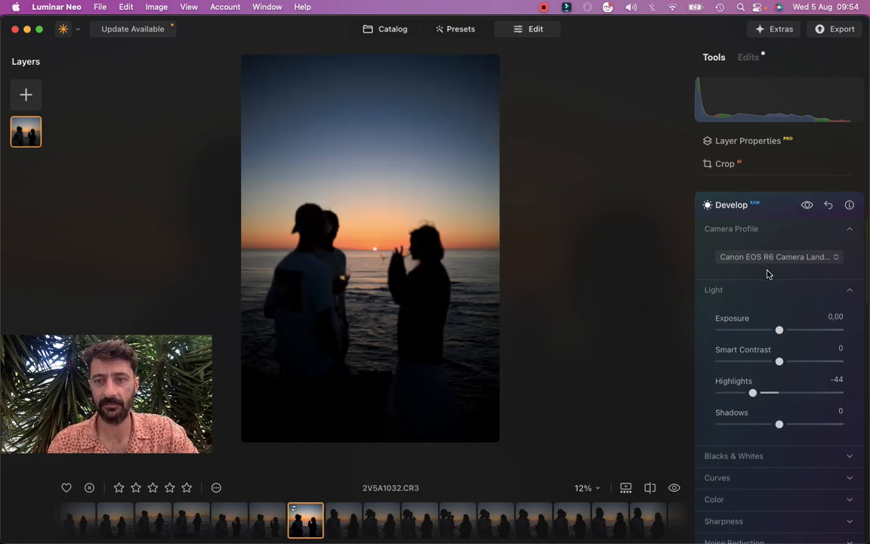
Try Whites at 61, reset them to 0, and set the Blacks to -15
{"action": "scroll", "coordinate": [767, 274], "scroll_direction": "down", "scroll_amount": 4}
{"action": "left_click", "coordinate": [759, 305]}
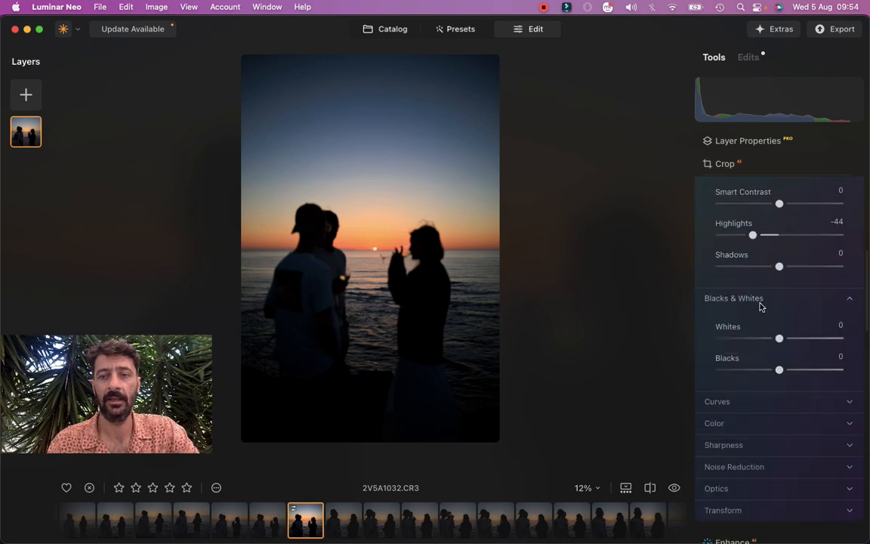
{"action": "scroll", "coordinate": [759, 305], "scroll_direction": "up", "scroll_amount": 1}
{"action": "left_click_drag", "start_coordinate": [755, 364], "coordinate": [817, 365]}
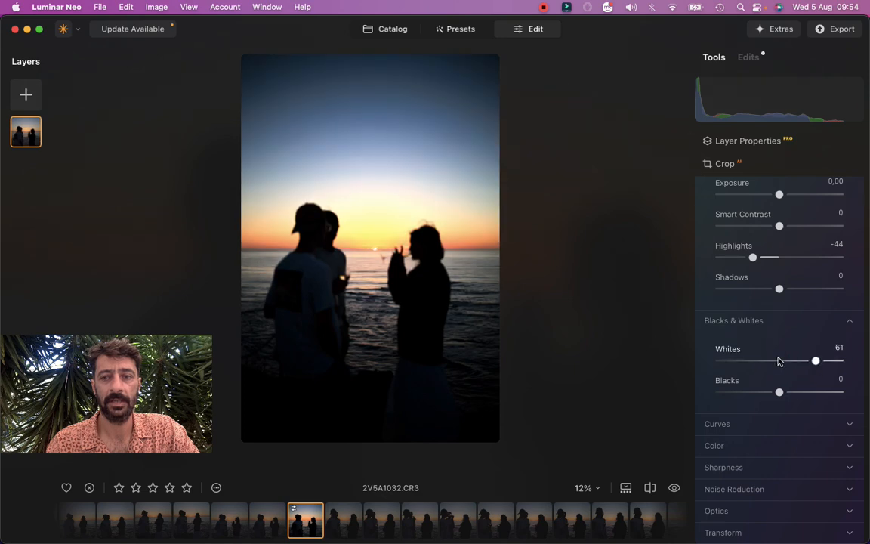
{"action": "double_click", "coordinate": [779, 361]}
{"action": "left_click", "coordinate": [765, 393]}
{"action": "left_click_drag", "start_coordinate": [764, 392], "coordinate": [770, 394]}
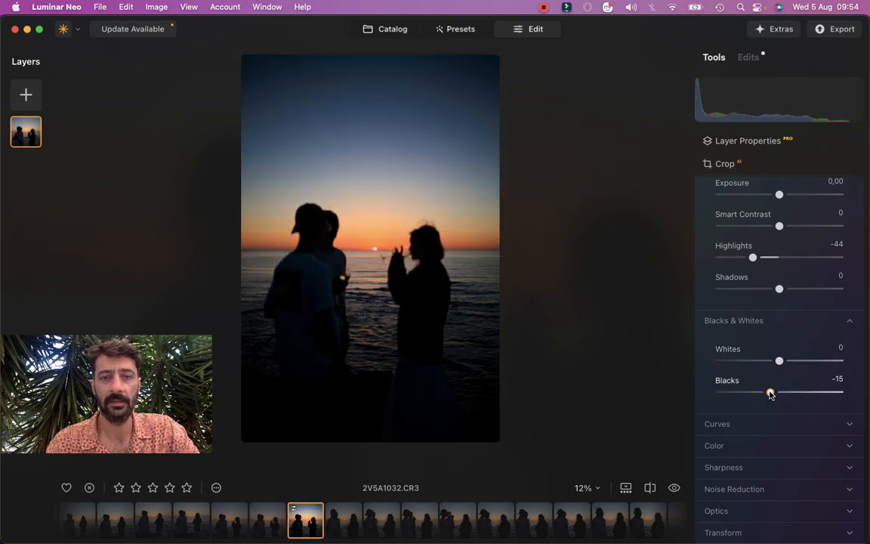
Try the Daylight and Cloudy white balance presets, and set the photo's white balance to Shade
{"action": "scroll", "coordinate": [771, 394], "scroll_direction": "down", "scroll_amount": 3}
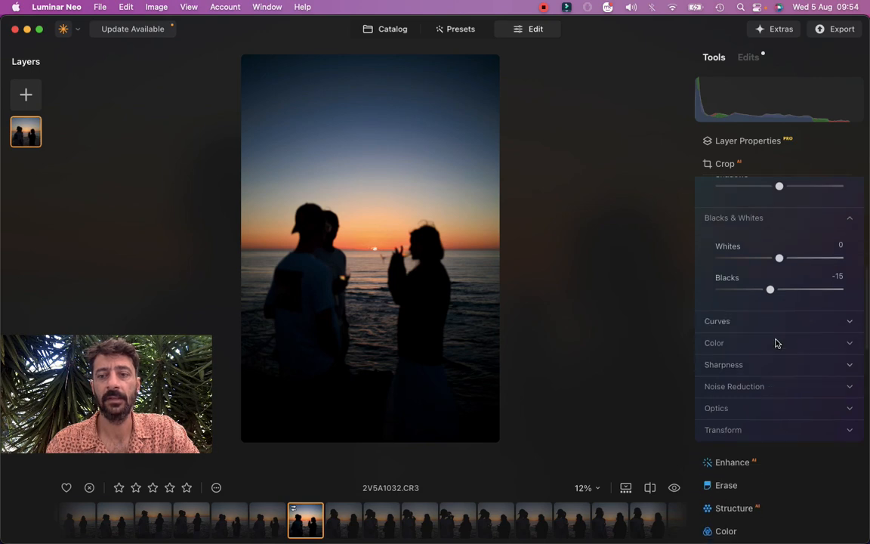
{"action": "left_click", "coordinate": [776, 343]}
{"action": "scroll", "coordinate": [776, 344], "scroll_direction": "down", "scroll_amount": 2}
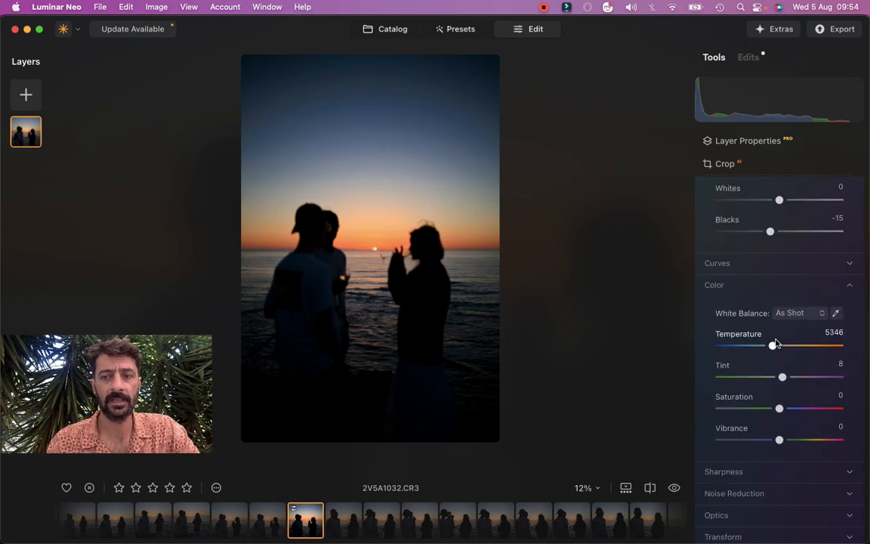
{"action": "left_click", "coordinate": [801, 313]}
{"action": "left_click", "coordinate": [792, 297]}
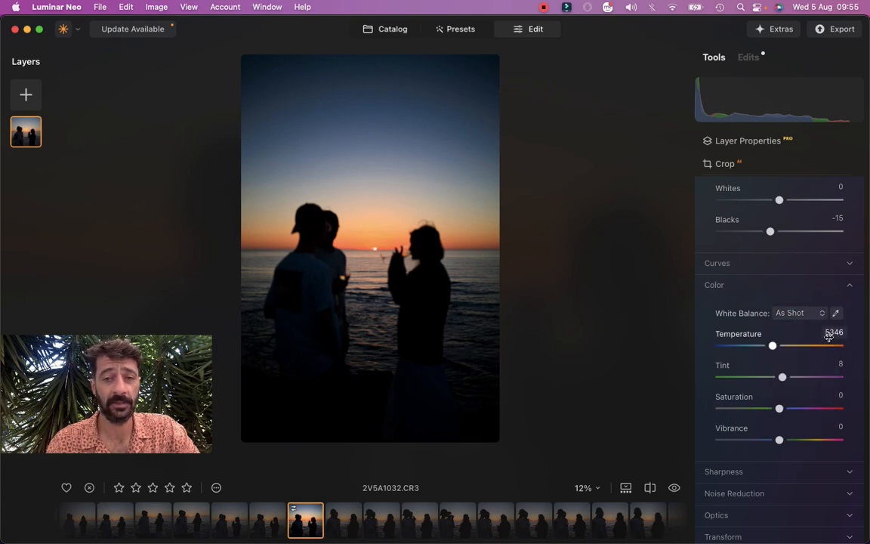
{"action": "left_click", "coordinate": [818, 314]}
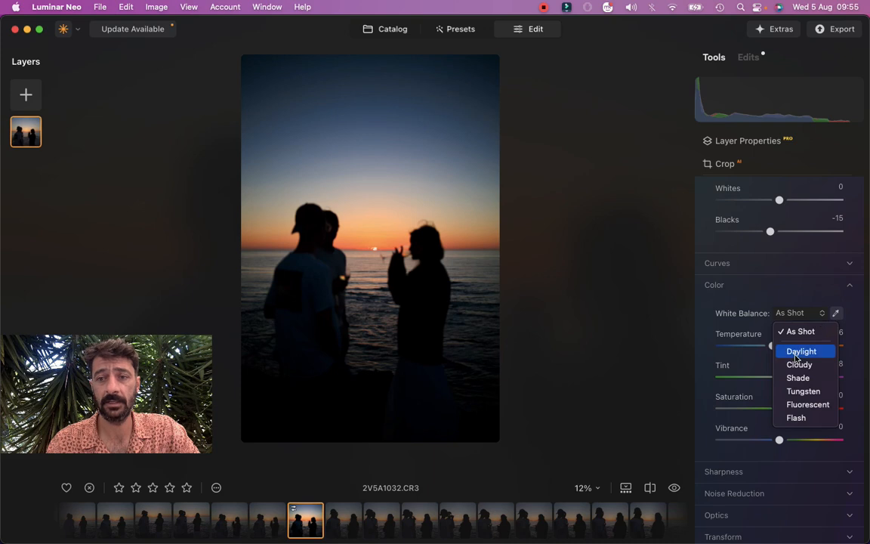
{"action": "left_click", "coordinate": [798, 353]}
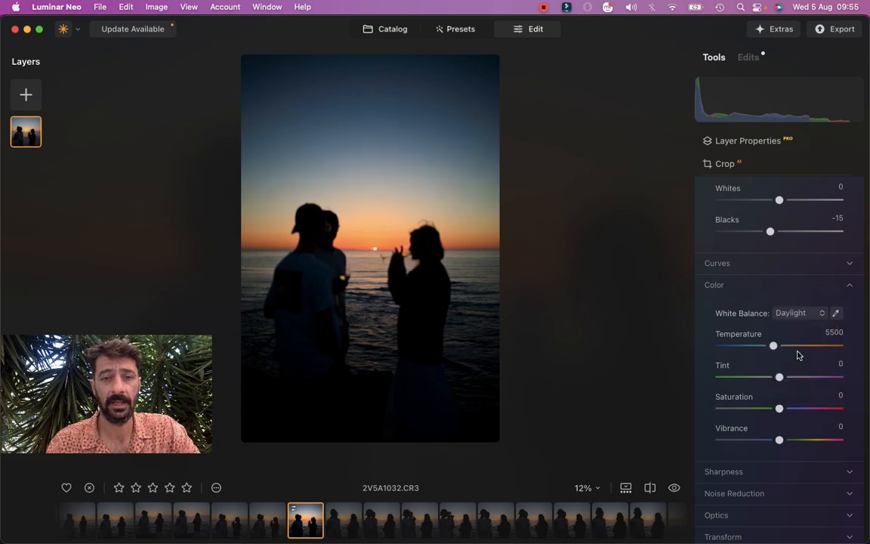
{"action": "left_click", "coordinate": [794, 314]}
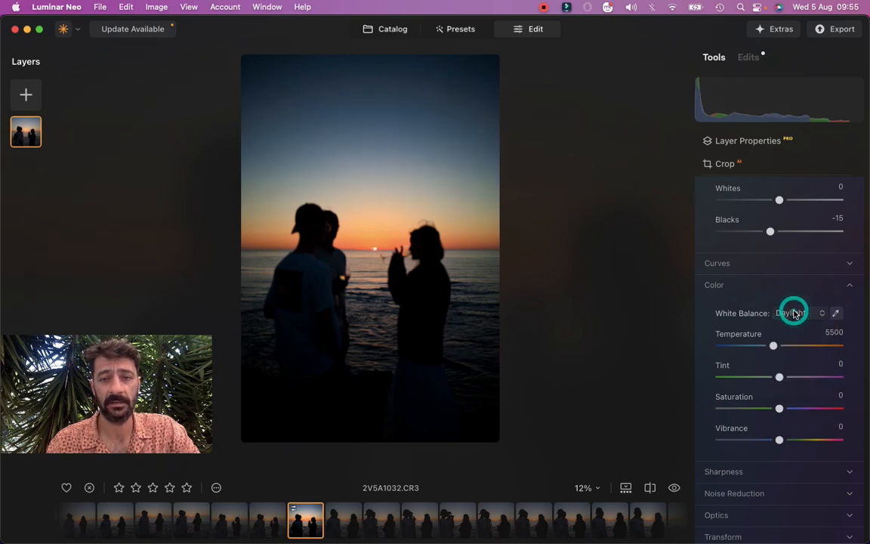
{"action": "left_click", "coordinate": [793, 365]}
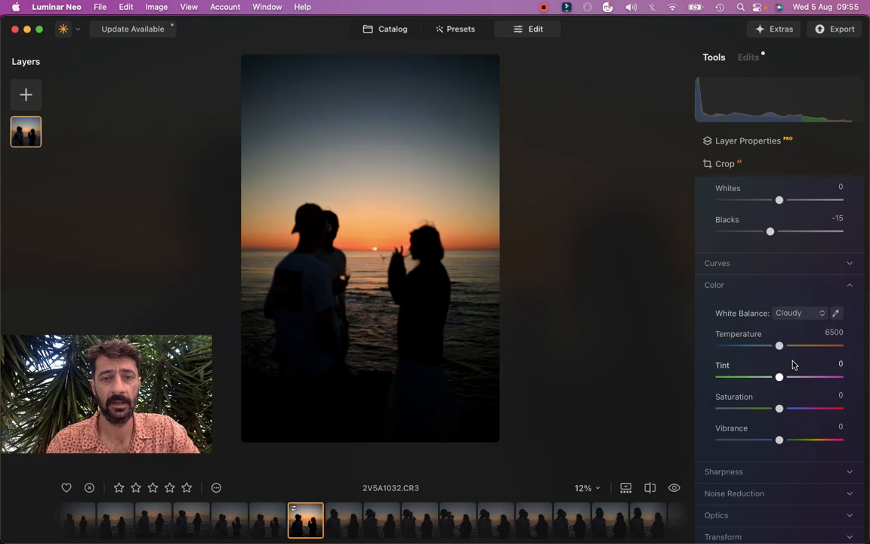
{"action": "left_click", "coordinate": [790, 312]}
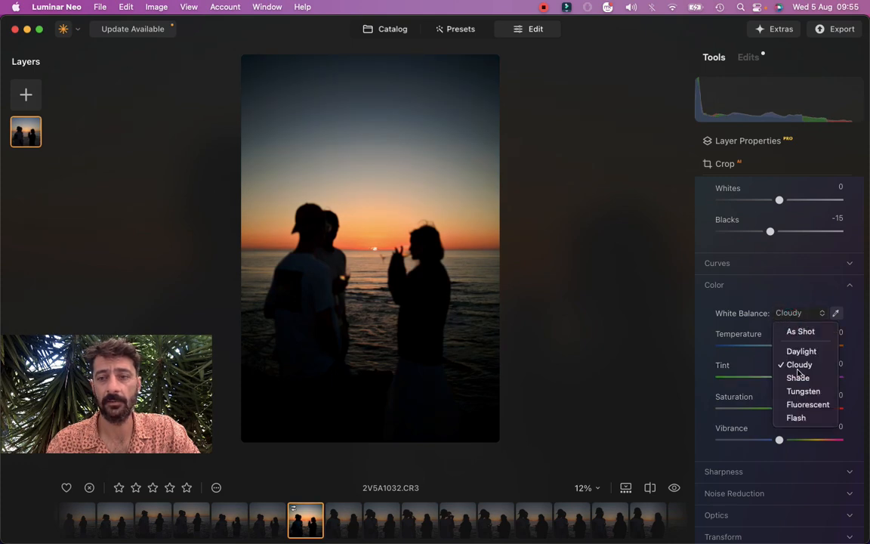
{"action": "left_click", "coordinate": [798, 378]}
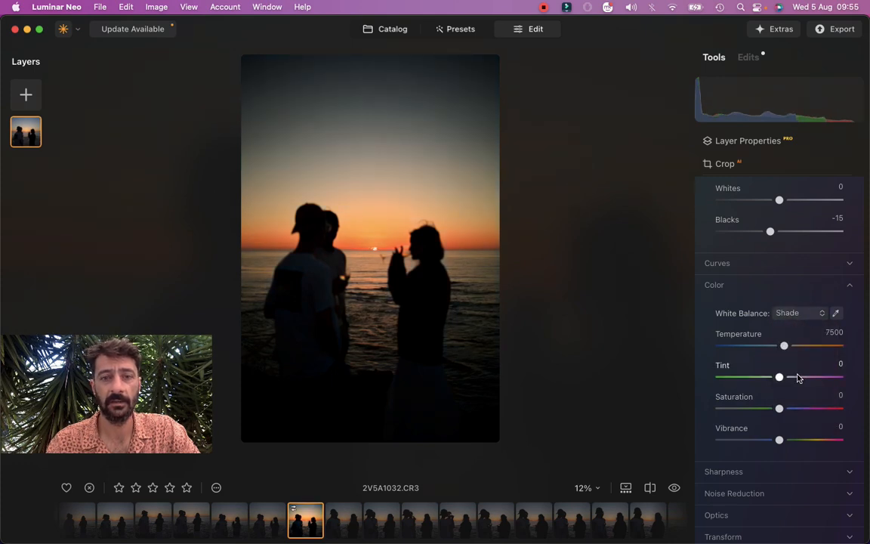
{"action": "scroll", "coordinate": [800, 278], "scroll_direction": "up", "scroll_amount": 5}
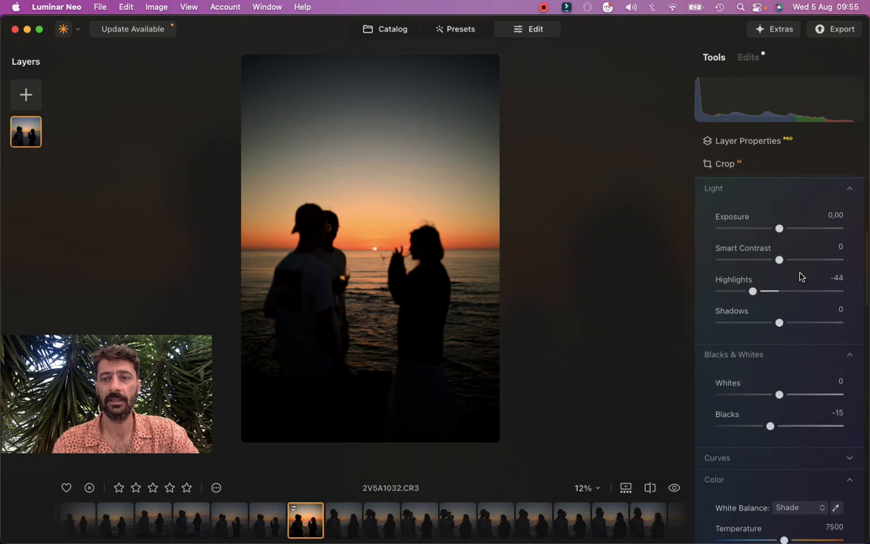
Compare the photo before and after the Develop edits once more, leave them visible, and collapse the Develop tool
{"action": "scroll", "coordinate": [800, 272], "scroll_direction": "up", "scroll_amount": 2}
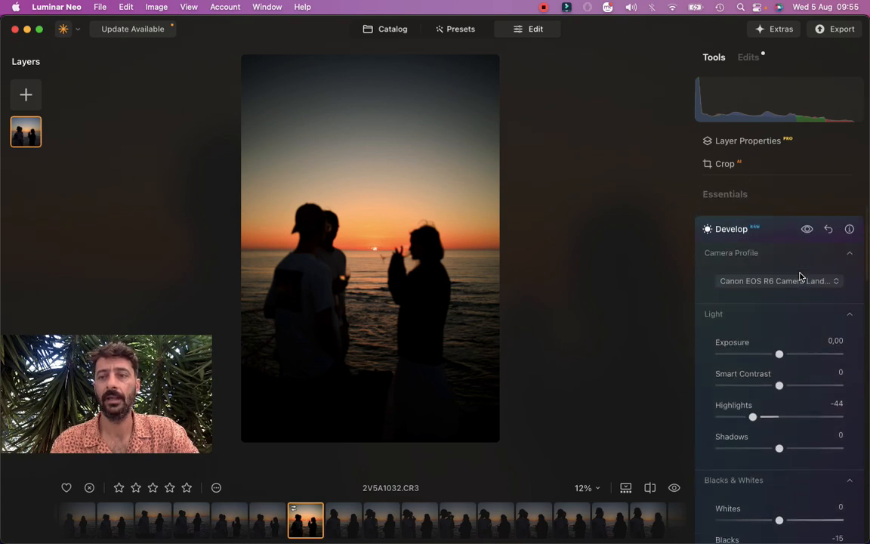
{"action": "left_click", "coordinate": [807, 230]}
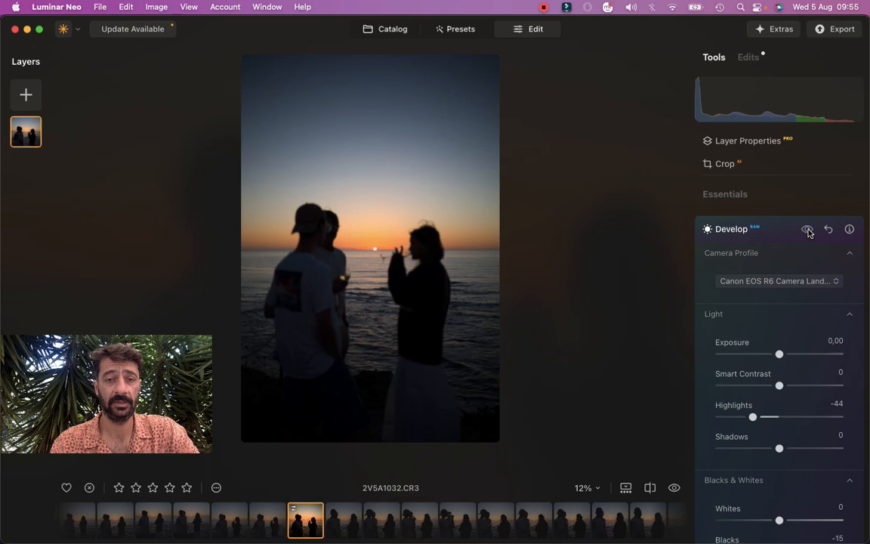
{"action": "left_click", "coordinate": [806, 230]}
{"action": "left_click", "coordinate": [806, 230]}
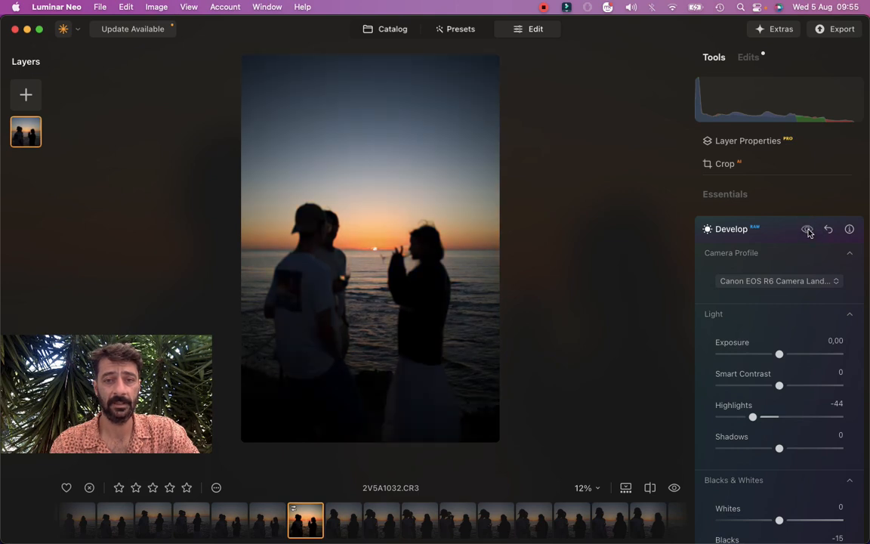
{"action": "left_click", "coordinate": [807, 229]}
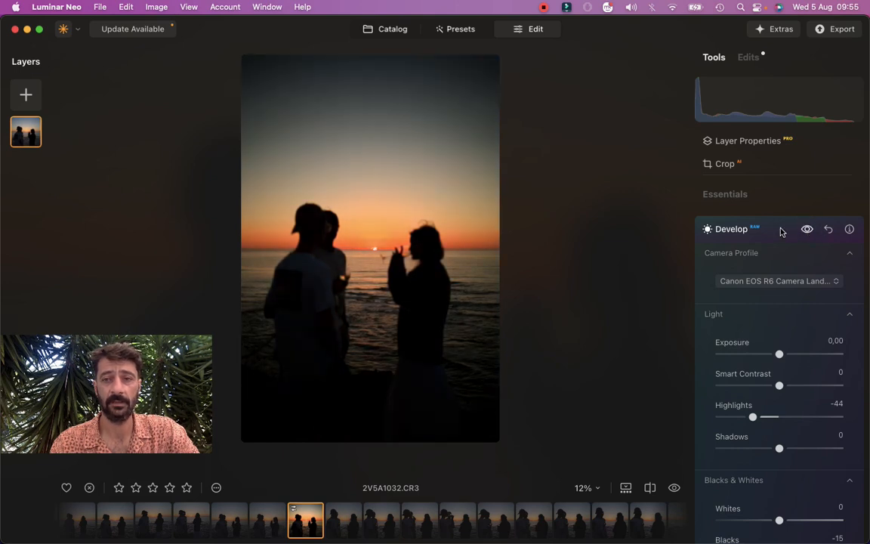
{"action": "left_click", "coordinate": [772, 230]}
Try the Matte effect at Amounts of 22 and 16, reset it, and collapse the tool
{"action": "scroll", "coordinate": [758, 306], "scroll_direction": "down", "scroll_amount": 3}
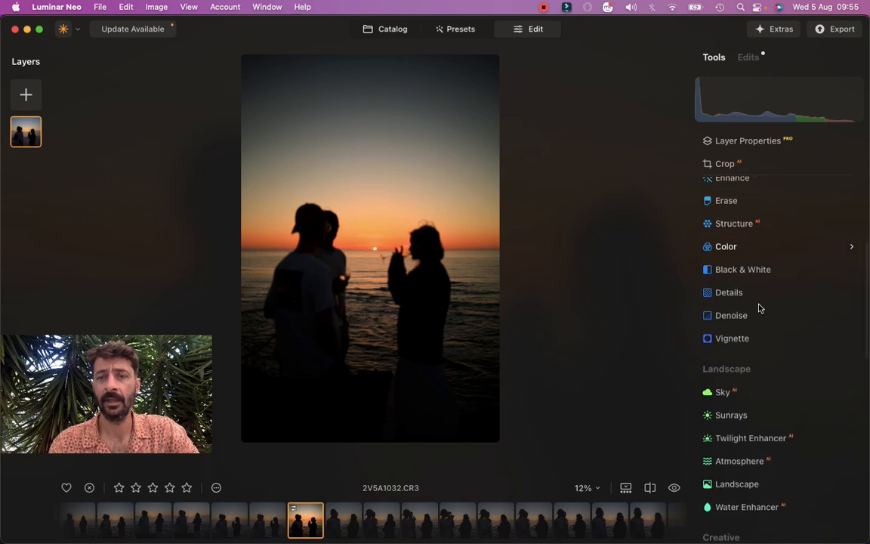
{"action": "scroll", "coordinate": [759, 307], "scroll_direction": "down", "scroll_amount": 1}
{"action": "scroll", "coordinate": [759, 308], "scroll_direction": "down", "scroll_amount": 4}
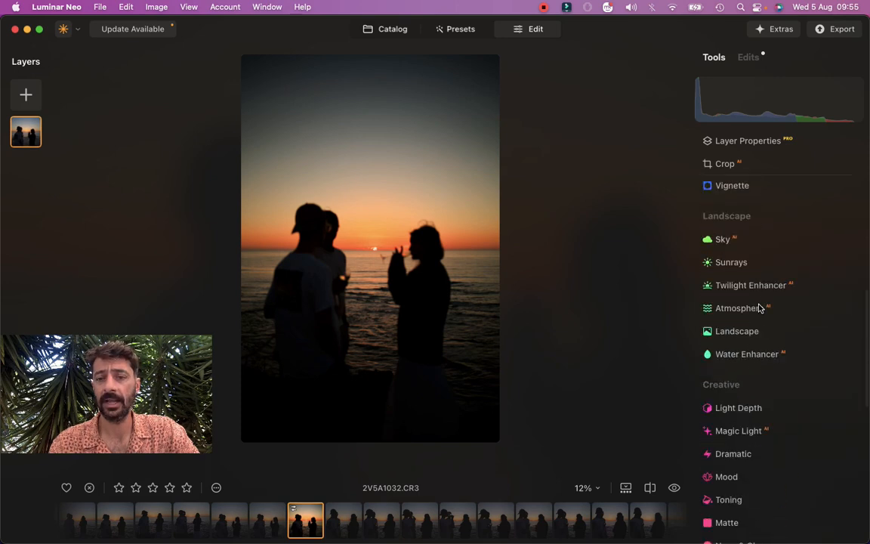
{"action": "scroll", "coordinate": [759, 307], "scroll_direction": "down", "scroll_amount": 6}
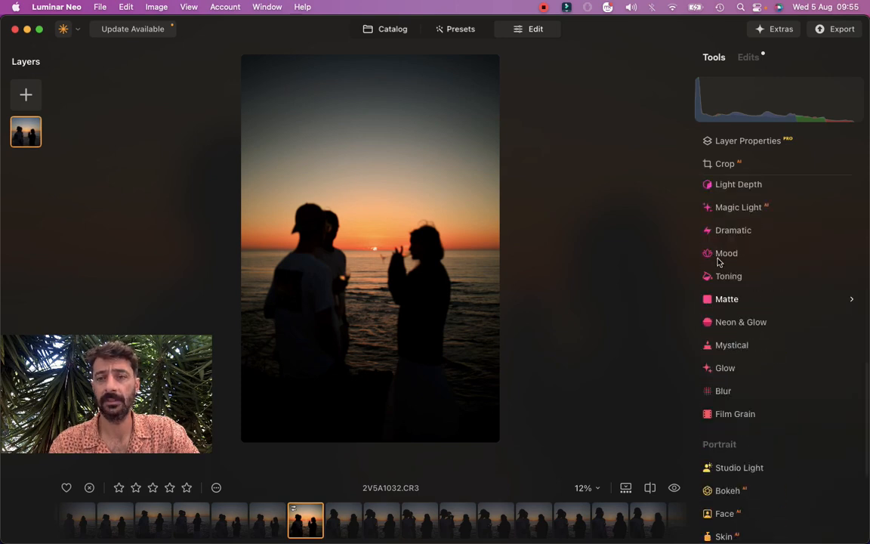
{"action": "scroll", "coordinate": [758, 361], "scroll_direction": "up", "scroll_amount": 3}
{"action": "scroll", "coordinate": [744, 330], "scroll_direction": "down", "scroll_amount": 3}
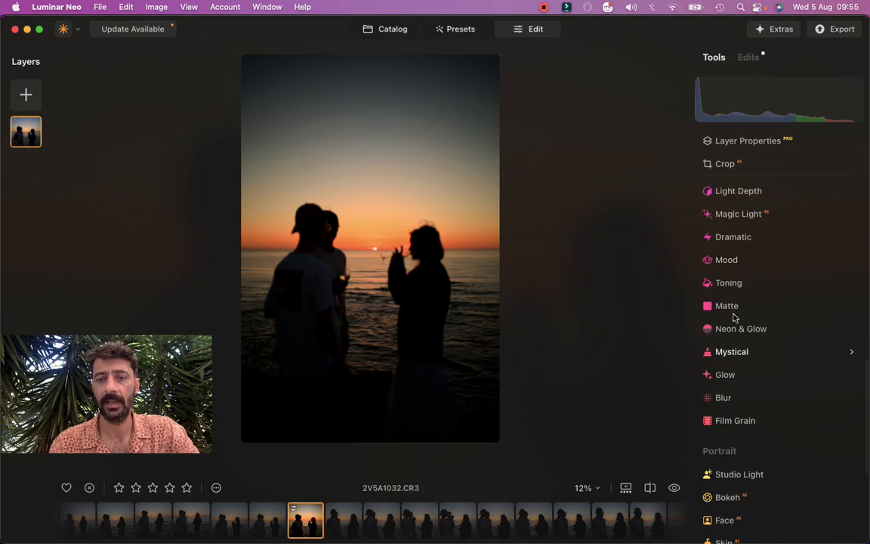
{"action": "left_click", "coordinate": [727, 306]}
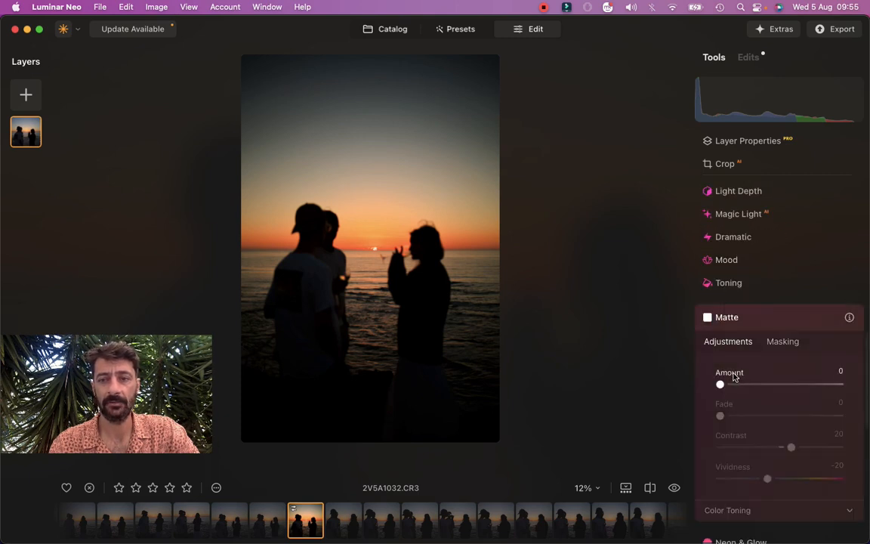
{"action": "left_click", "coordinate": [742, 385]}
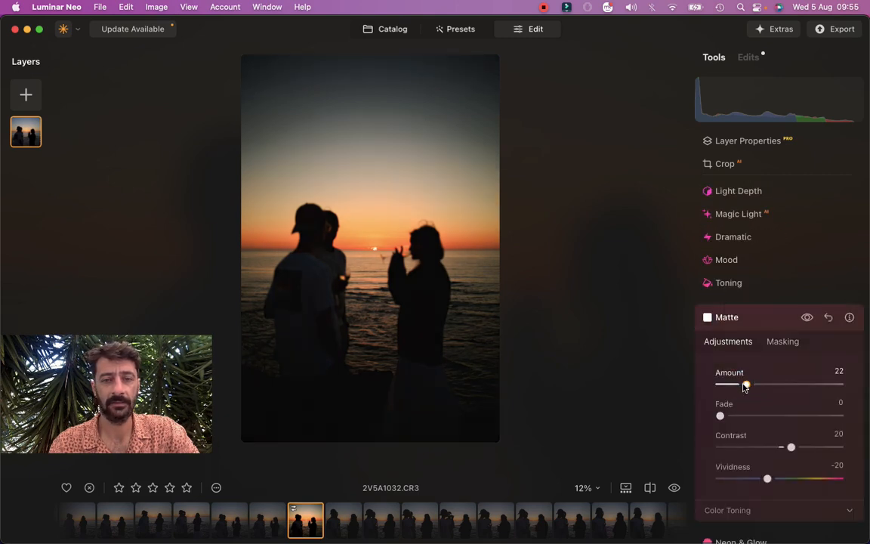
{"action": "mouse_move", "coordinate": [743, 385]}
{"action": "left_mouse_down"}
{"action": "mouse_move", "coordinate": [701, 387]}
{"action": "mouse_move", "coordinate": [738, 386]}
{"action": "left_mouse_up"}
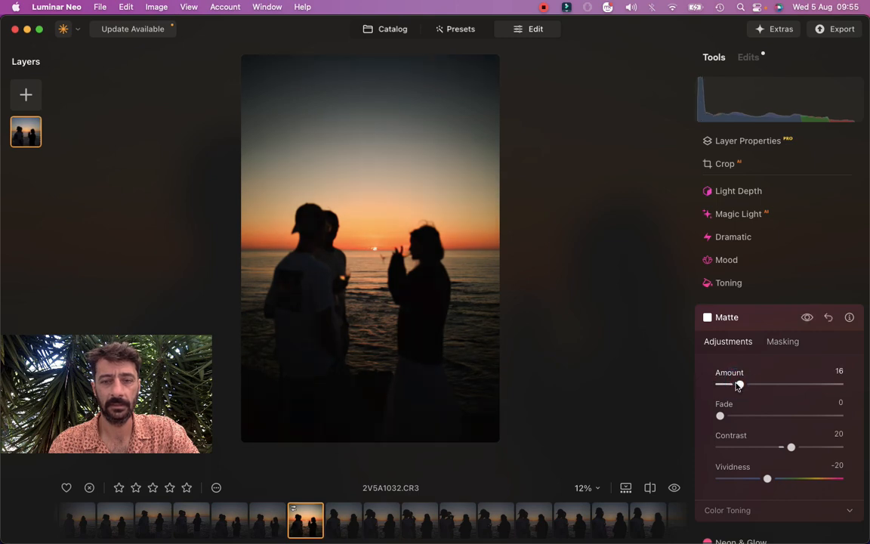
{"action": "left_click", "coordinate": [828, 317]}
{"action": "left_click", "coordinate": [748, 321]}
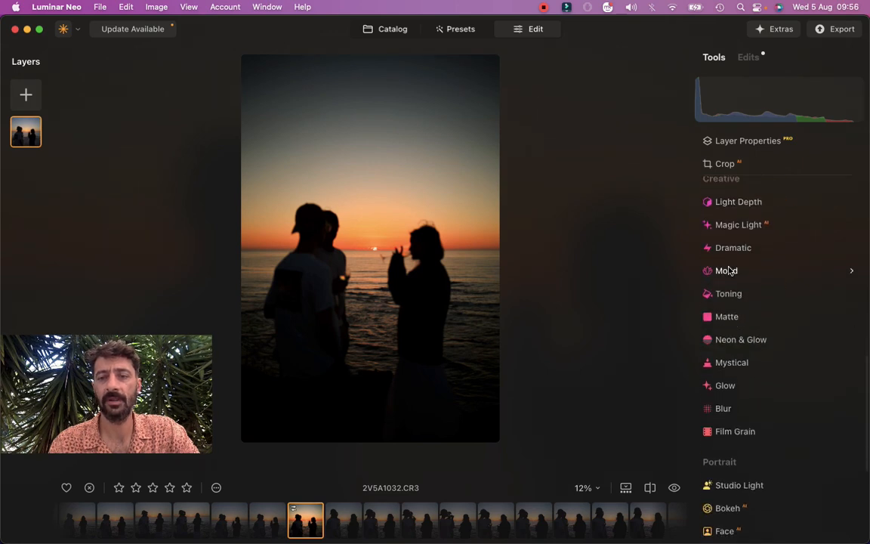
Preview the custom LUTs in the Mood tool and apply Simply_Bright_LUT-07 to the photo
{"action": "left_click", "coordinate": [737, 271]}
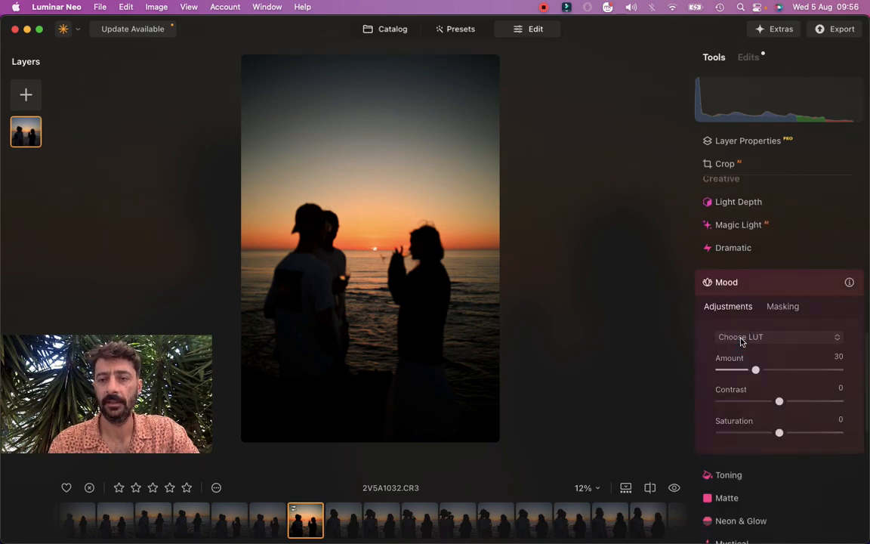
{"action": "left_click", "coordinate": [741, 338]}
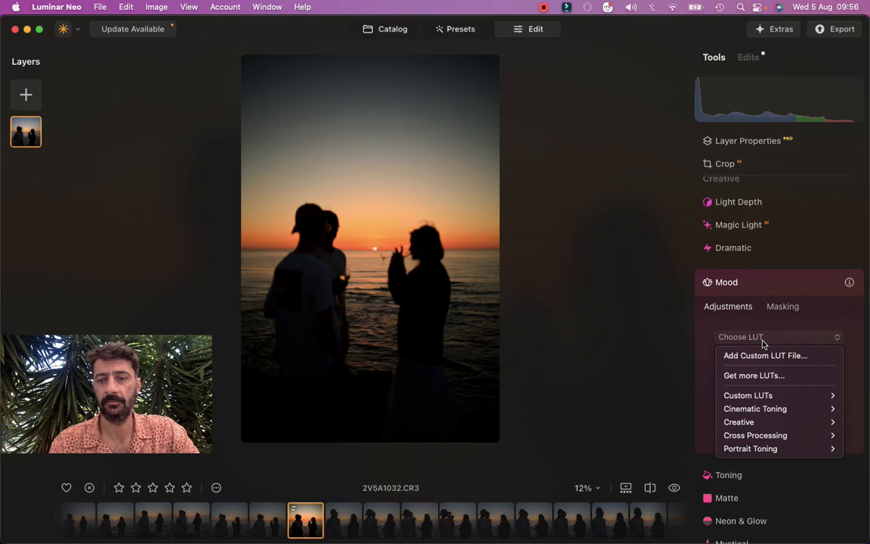
{"action": "mouse_move", "coordinate": [744, 398]}
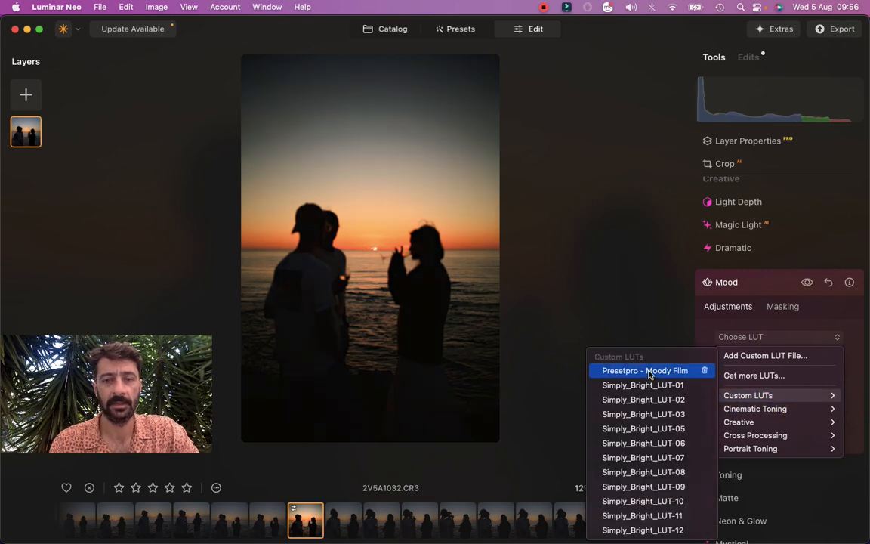
{"action": "key", "text": "Down"}
{"action": "key", "text": "Down"}
{"action": "key", "text": "Down"}
{"action": "key", "text": "Down"}
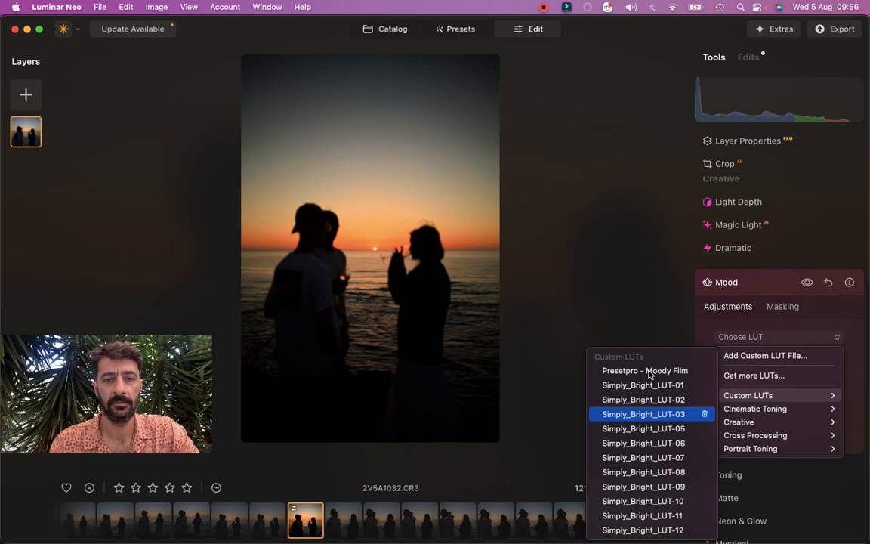
{"action": "key", "text": "Down"}
{"action": "key", "text": "Up"}
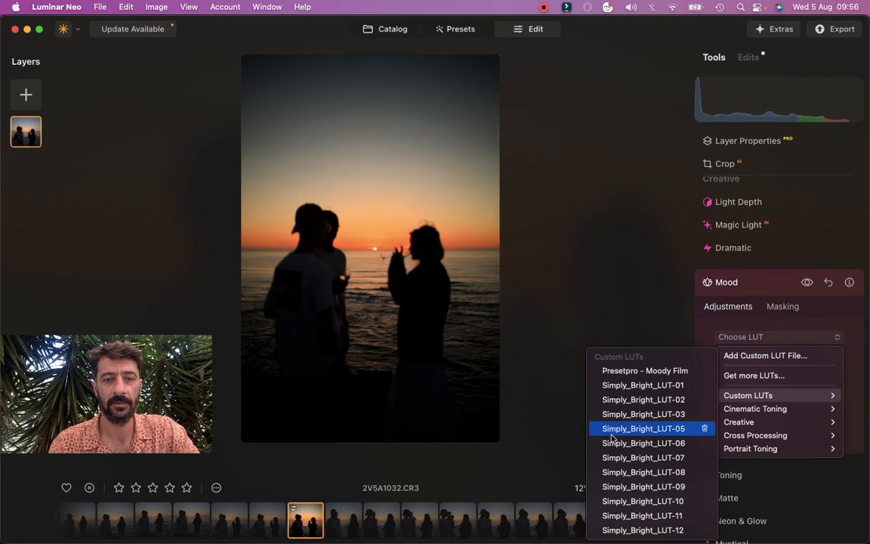
{"action": "key", "text": "Down"}
{"action": "key", "text": "Down"}
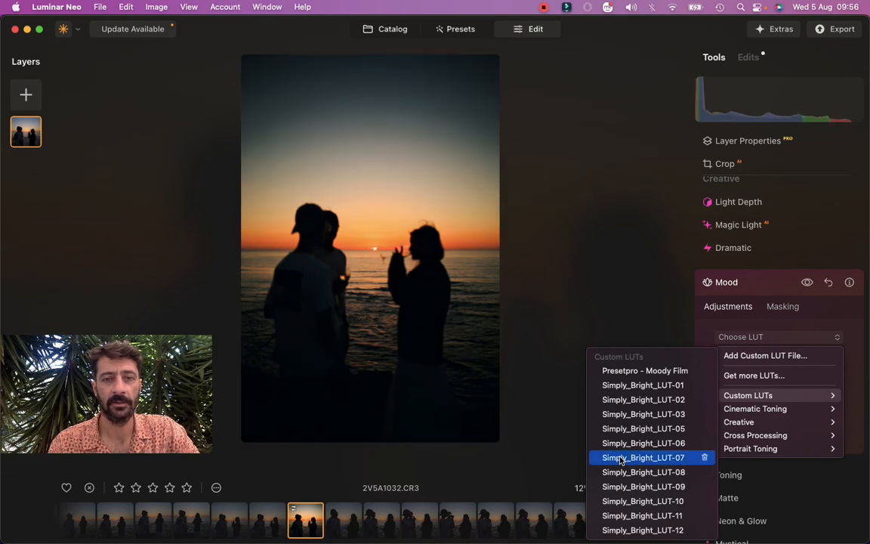
{"action": "key", "text": "Down"}
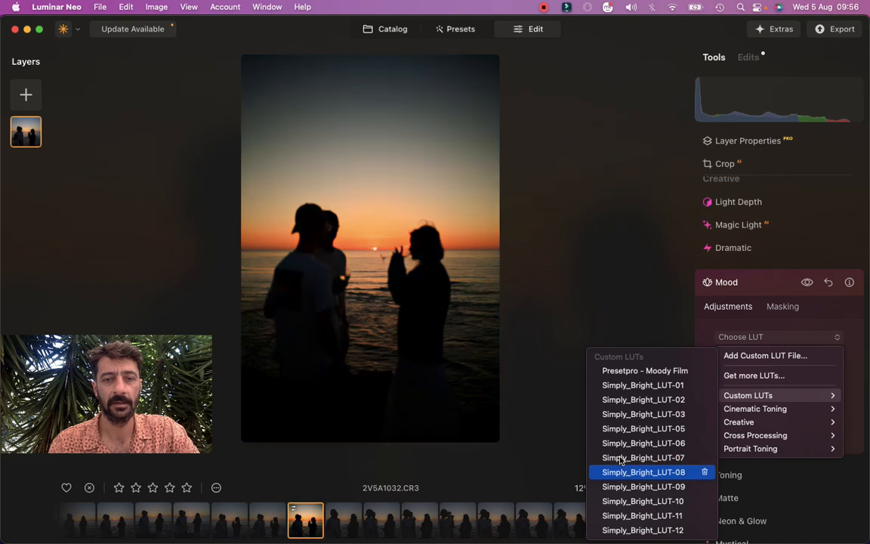
{"action": "key", "text": "Down"}
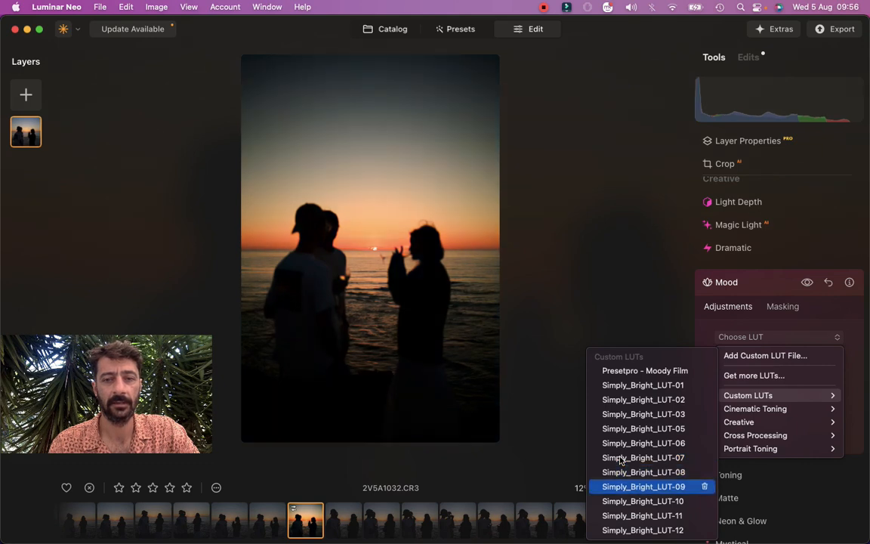
{"action": "key", "text": "Down"}
{"action": "key", "text": "Down"}
{"action": "key", "text": "Down"}
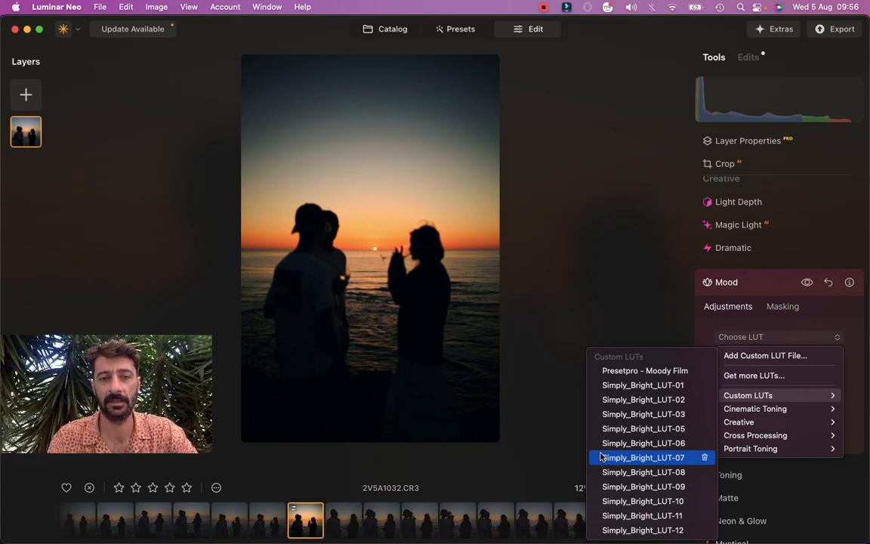
{"action": "left_click", "coordinate": [601, 457]}
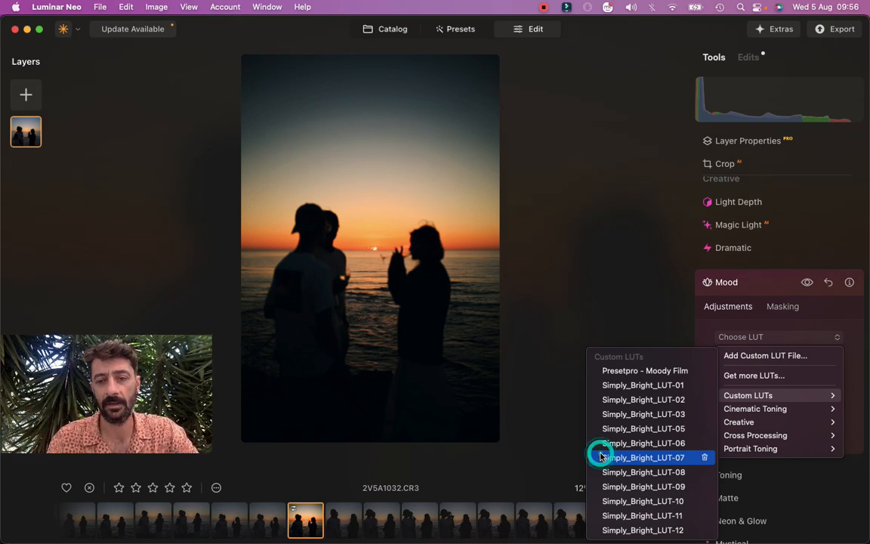
{"action": "left_click", "coordinate": [749, 285]}
Make a slight crop adjustment to the photo with the Original ratio and apply it
{"action": "scroll", "coordinate": [739, 349], "scroll_direction": "down", "scroll_amount": 5}
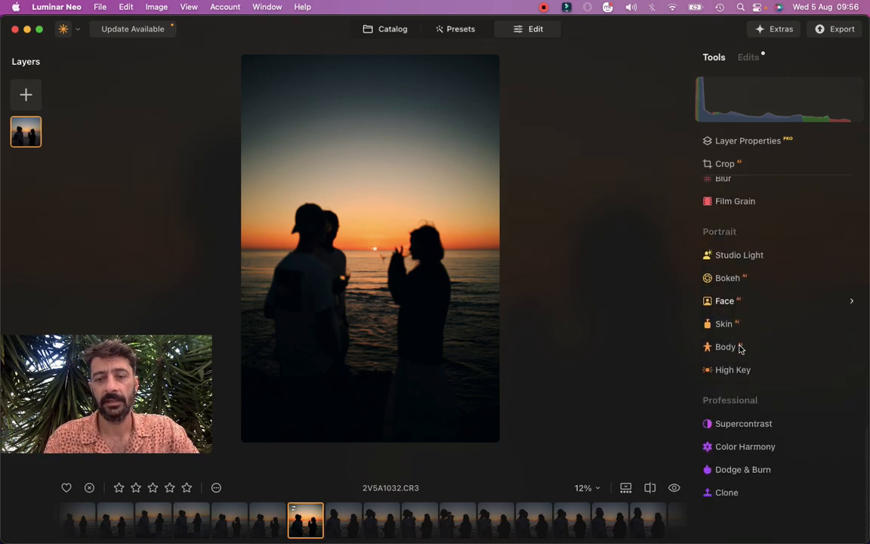
{"action": "scroll", "coordinate": [738, 347], "scroll_direction": "up", "scroll_amount": 10}
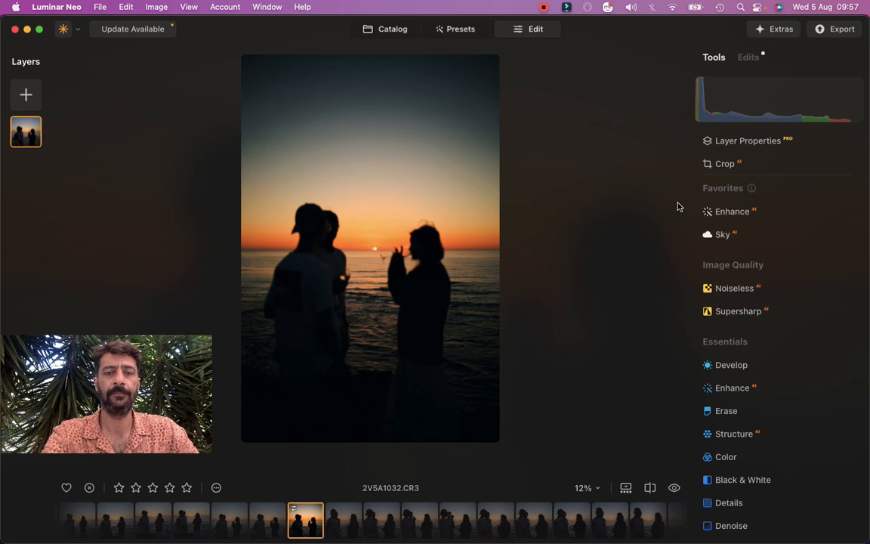
{"action": "left_click", "coordinate": [717, 164]}
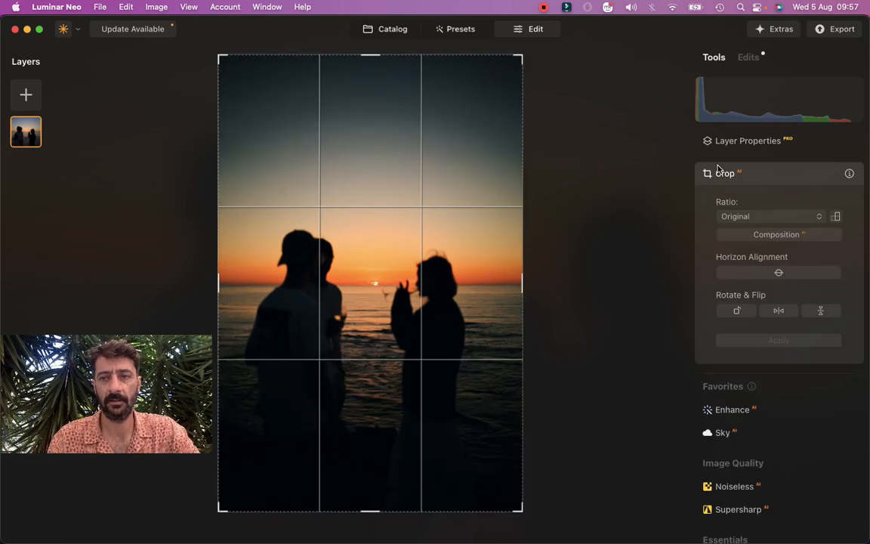
{"action": "left_click", "coordinate": [370, 525]}
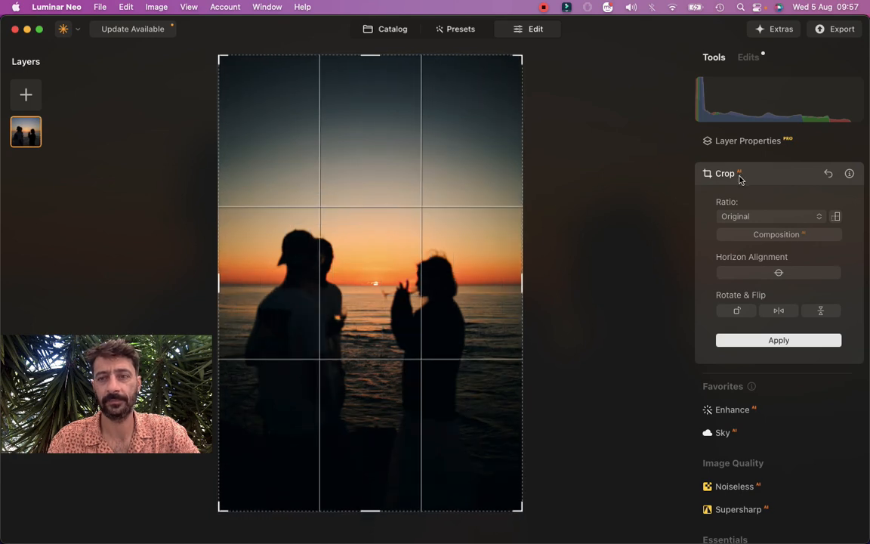
{"action": "left_click", "coordinate": [750, 341]}
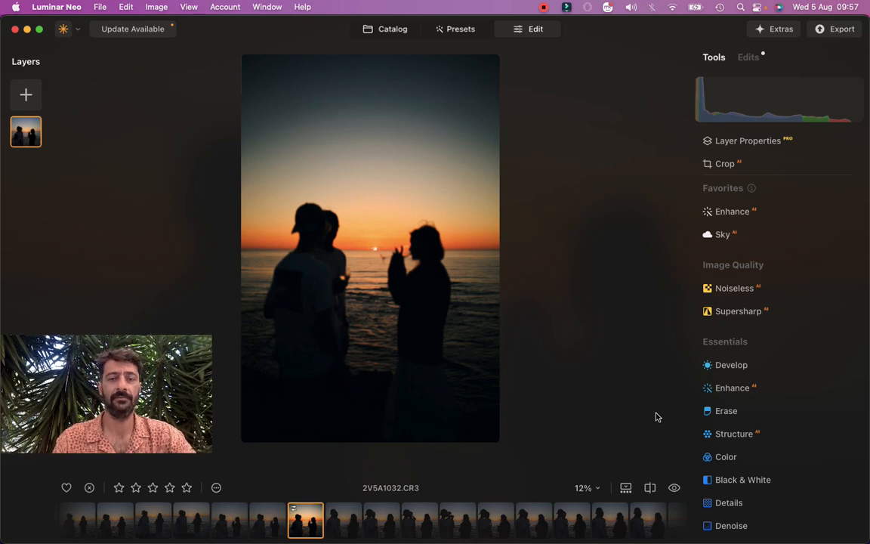
Compare the edited photo with its unedited original, leave the edits shown, and flag the photo as Favorite
{"action": "left_click", "coordinate": [675, 489]}
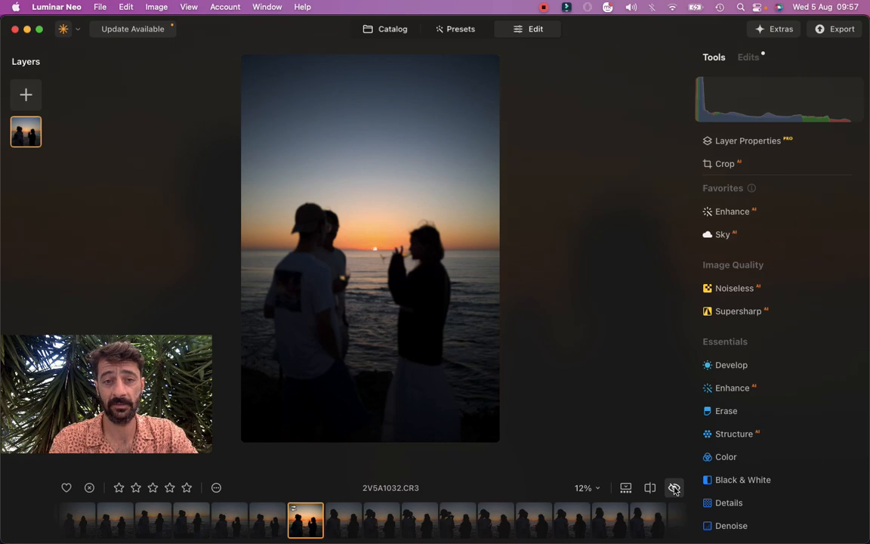
{"action": "left_click", "coordinate": [674, 489]}
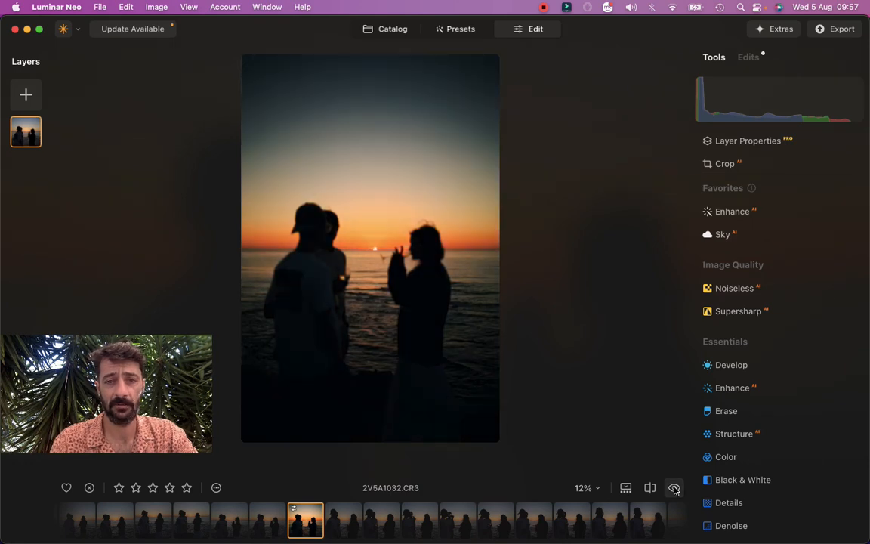
{"action": "right_click", "coordinate": [374, 233]}
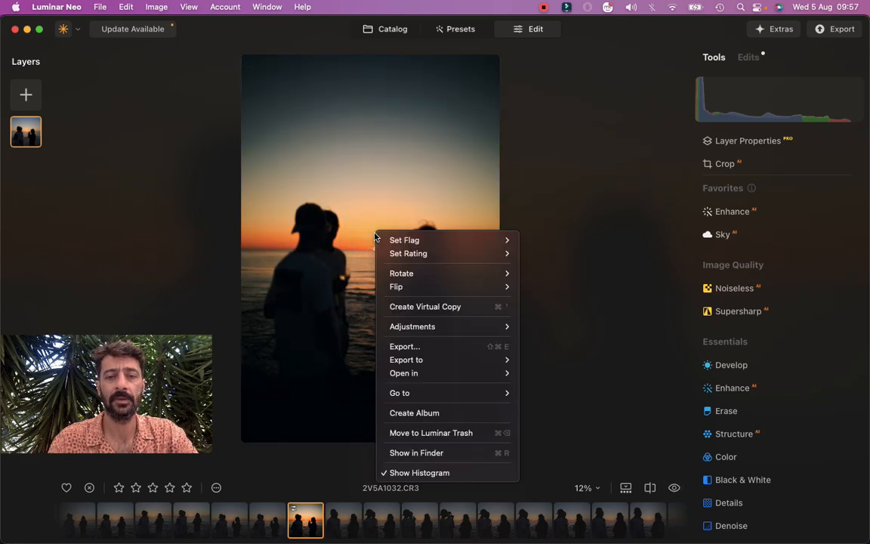
{"action": "mouse_move", "coordinate": [432, 241]}
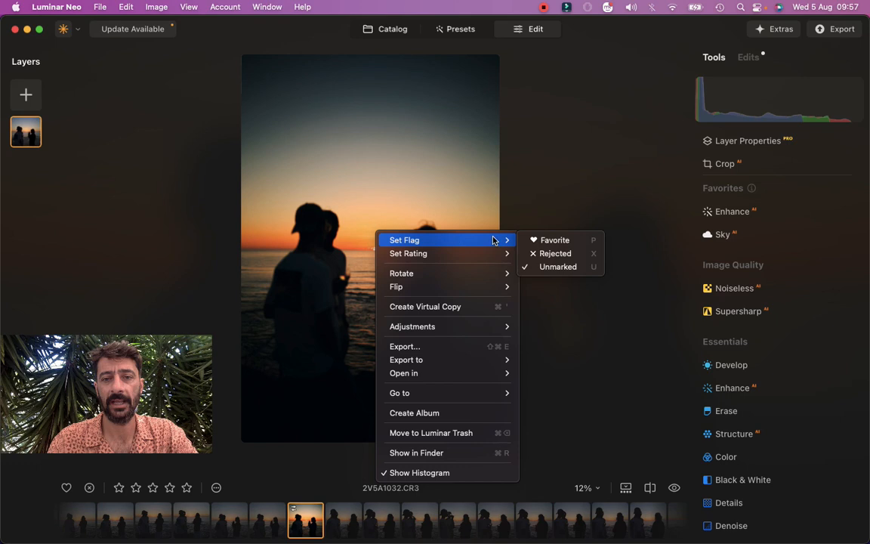
{"action": "left_click", "coordinate": [554, 242]}
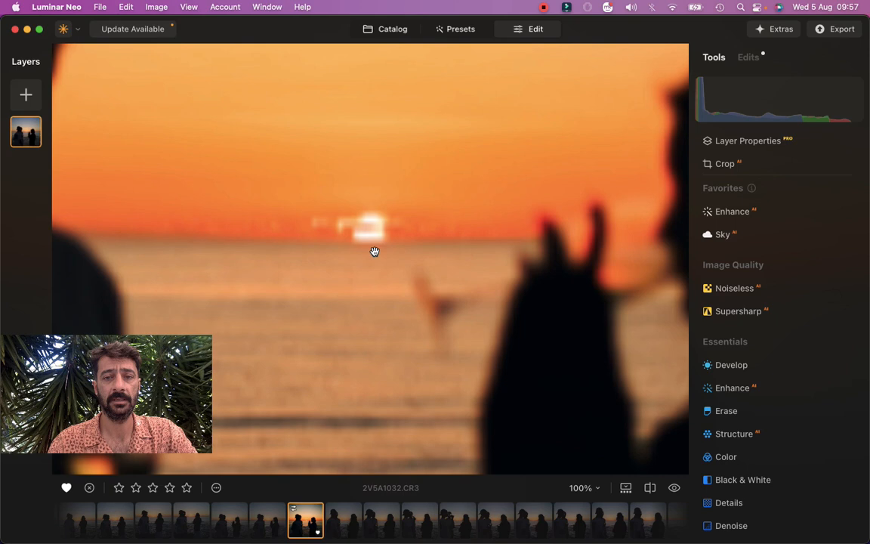
Show the whole edited photo 2V5A1032.CR3 again and copy its adjustments
{"action": "left_click", "coordinate": [373, 251]}
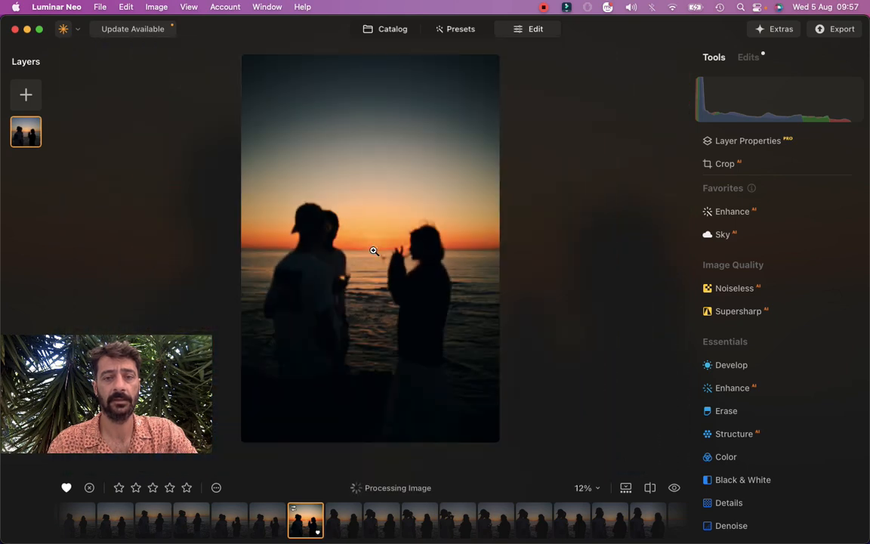
{"action": "right_click", "coordinate": [375, 254]}
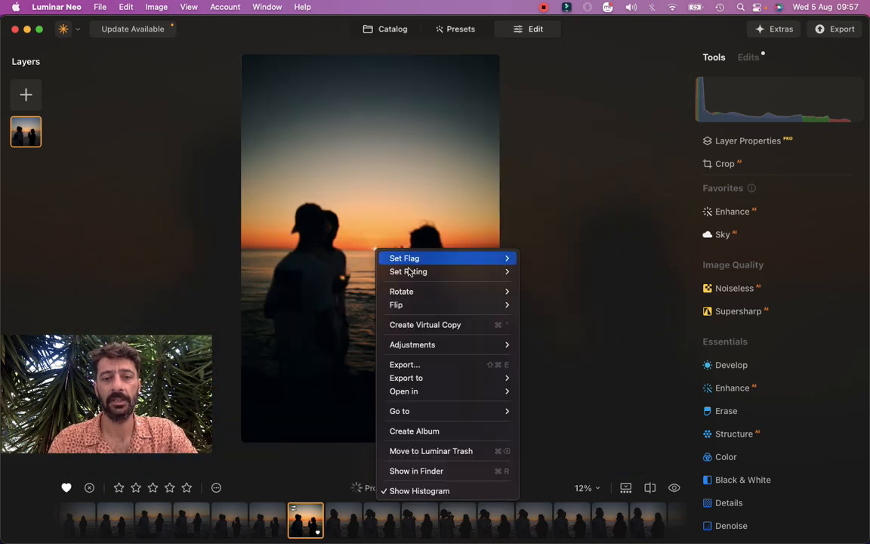
{"action": "mouse_move", "coordinate": [426, 346]}
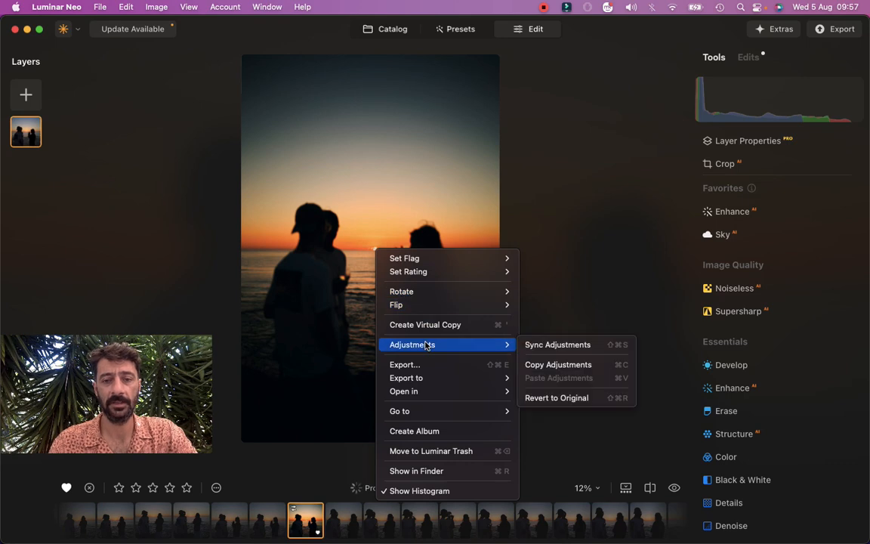
{"action": "left_click", "coordinate": [559, 365]}
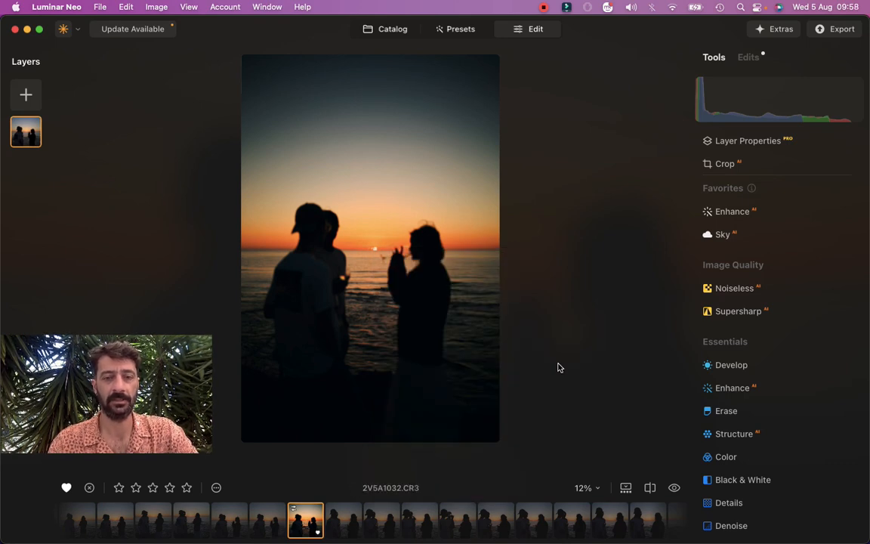
Advance through the sunset photos that follow the edited one and stop on 2V5A1049.CR3
{"action": "left_click", "coordinate": [342, 517]}
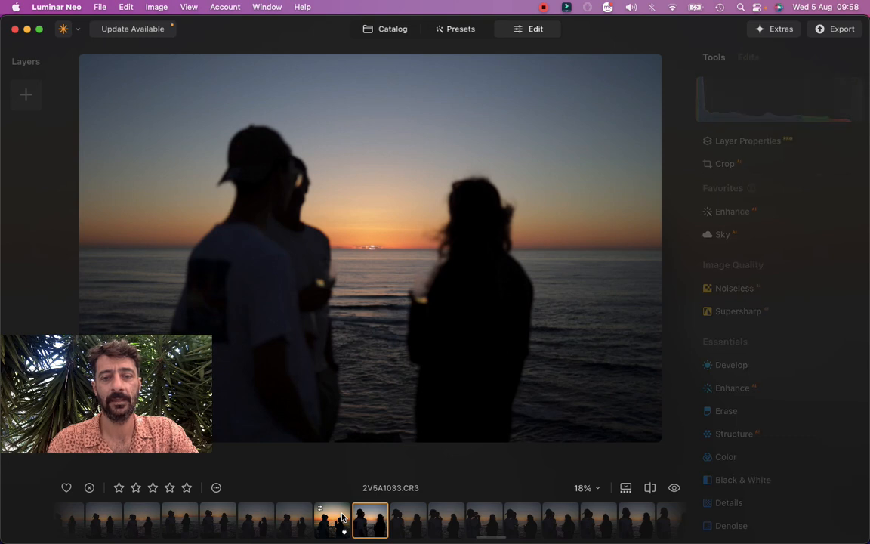
{"action": "key", "text": "Right"}
{"action": "key", "text": "Right"}
{"action": "key", "text": "Right"}
{"action": "key", "text": "Right"}
{"action": "key", "text": "Right"}
{"action": "key", "text": "Right"}
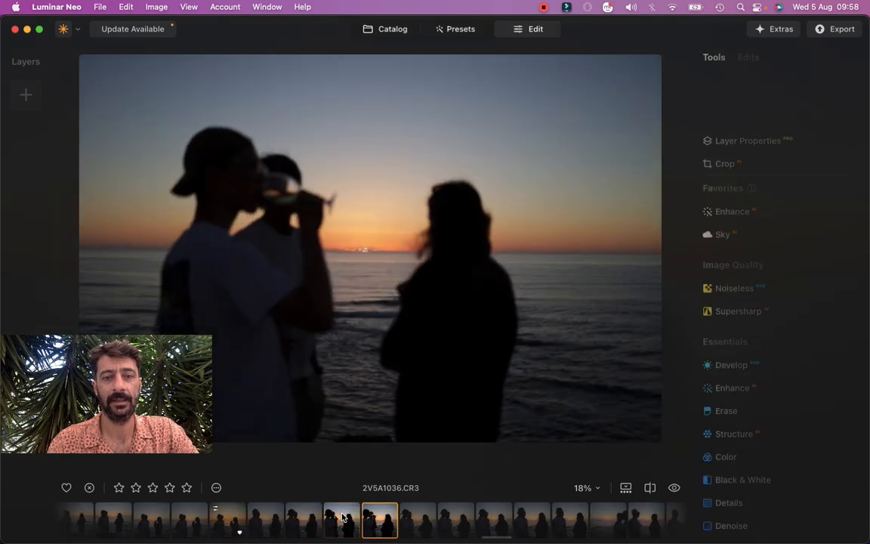
{"action": "key", "text": "Right"}
{"action": "key", "text": "Right"}
{"action": "key", "text": "Right"}
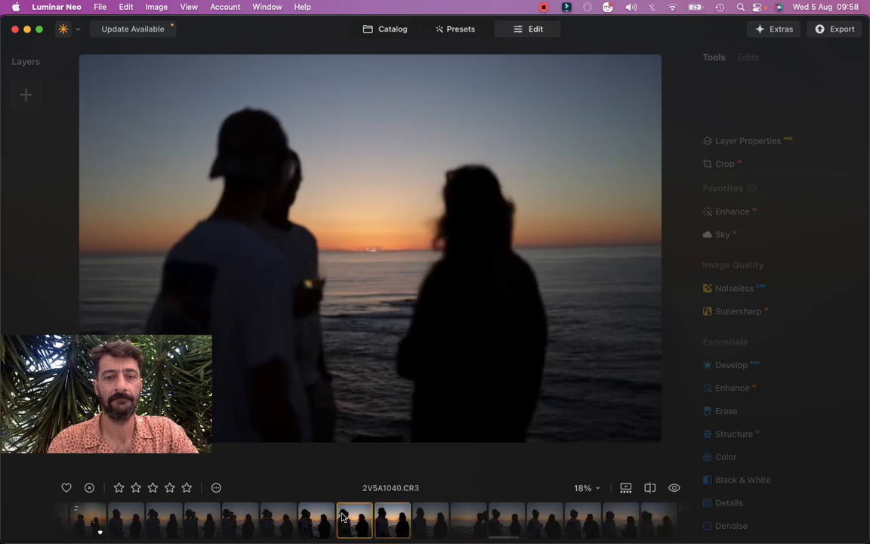
{"action": "key", "text": "Right"}
{"action": "key", "text": "Right"}
{"action": "key", "text": "Right"}
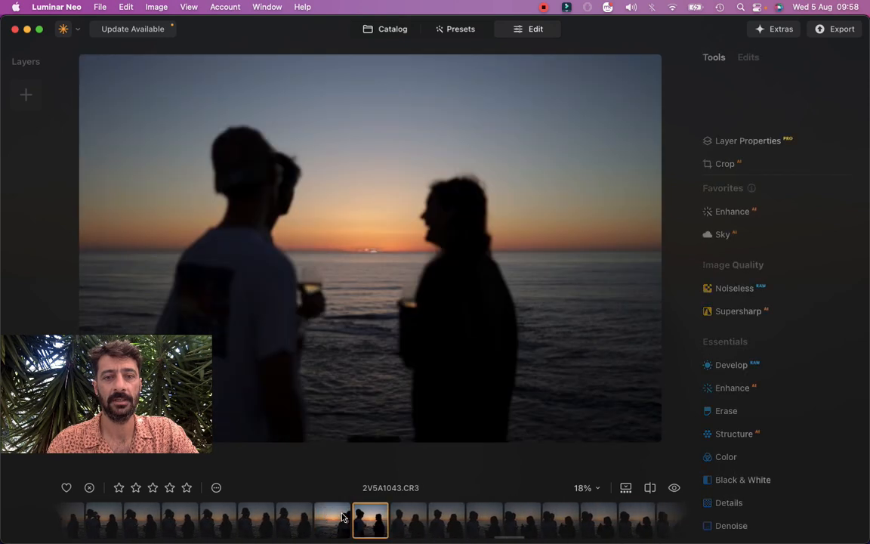
{"action": "key", "text": "Right"}
{"action": "key", "text": "Right"}
{"action": "key", "text": "Right"}
{"action": "key", "text": "Right"}
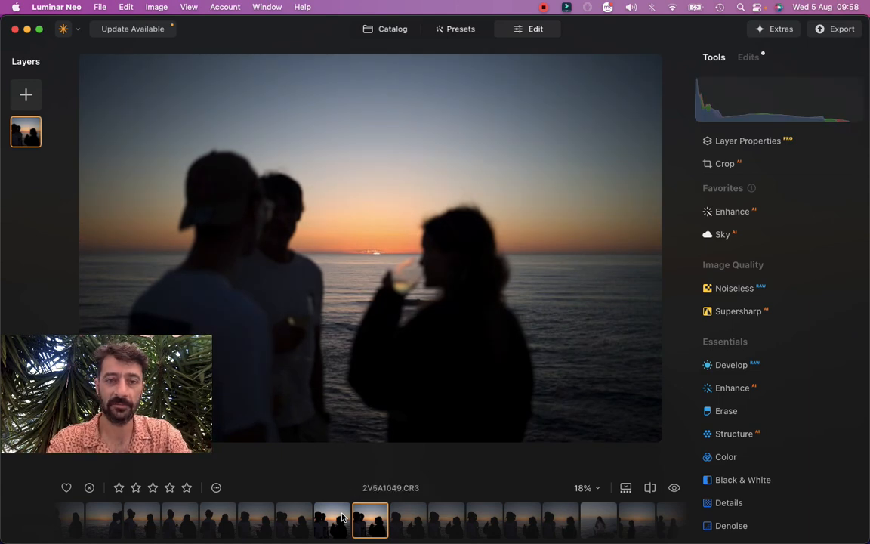
Paste the copied adjustments onto photo 2V5A1049.CR3
{"action": "right_click", "coordinate": [347, 238]}
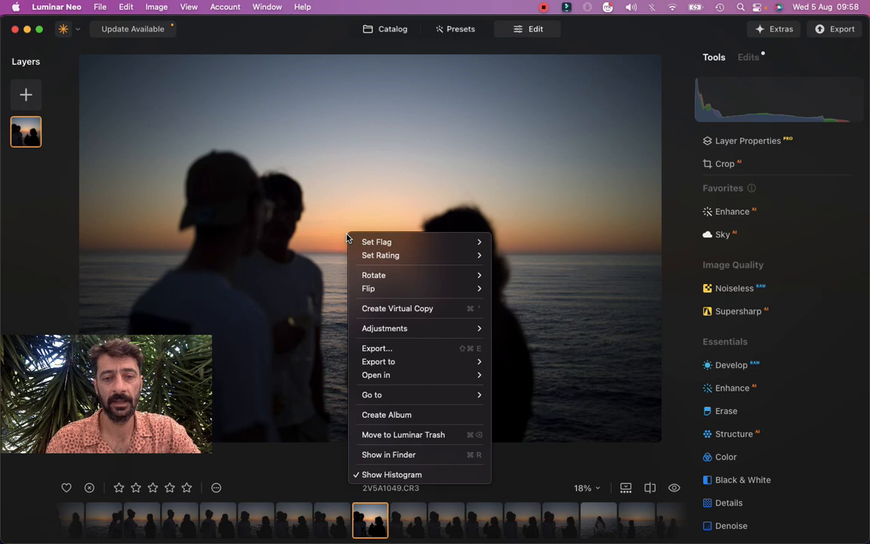
{"action": "mouse_move", "coordinate": [439, 327]}
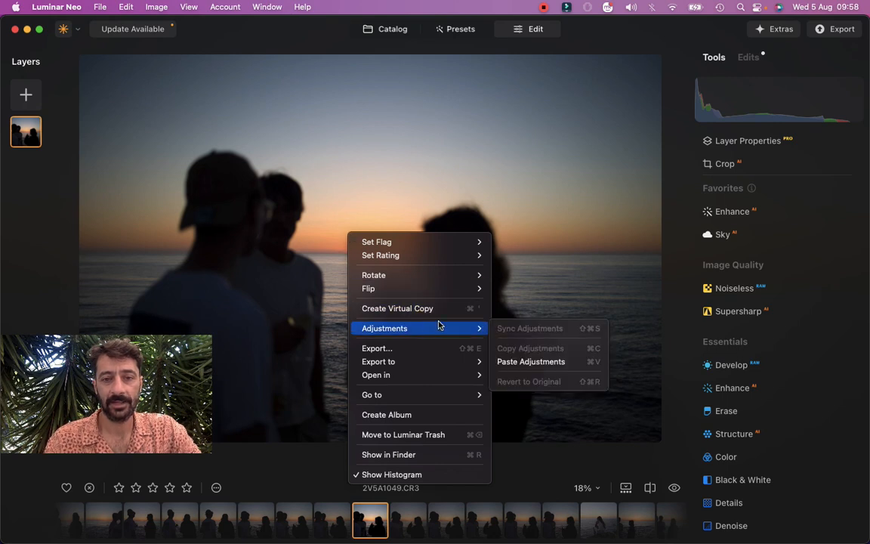
{"action": "left_click", "coordinate": [528, 360]}
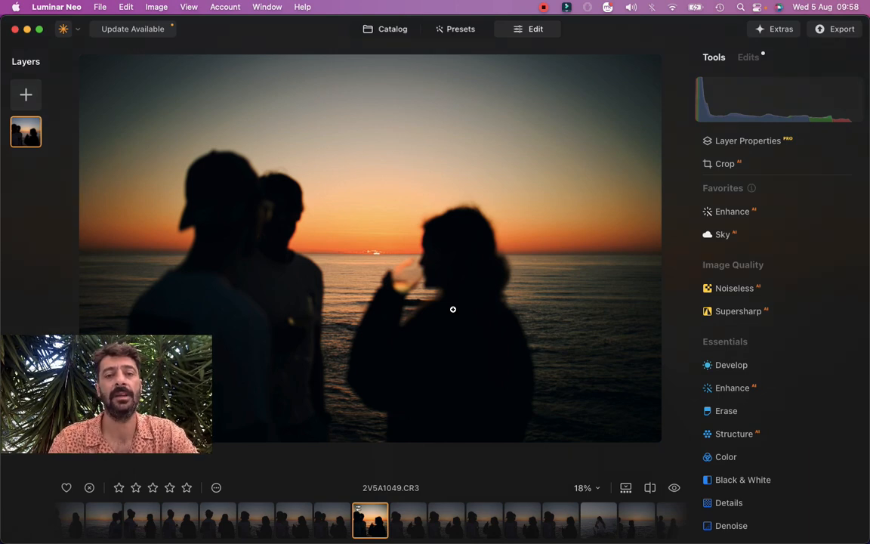
Compare 2V5A1049.CR3 with its unedited original, leave the edits shown, and flag the photo as Favorite
{"action": "left_click", "coordinate": [674, 489]}
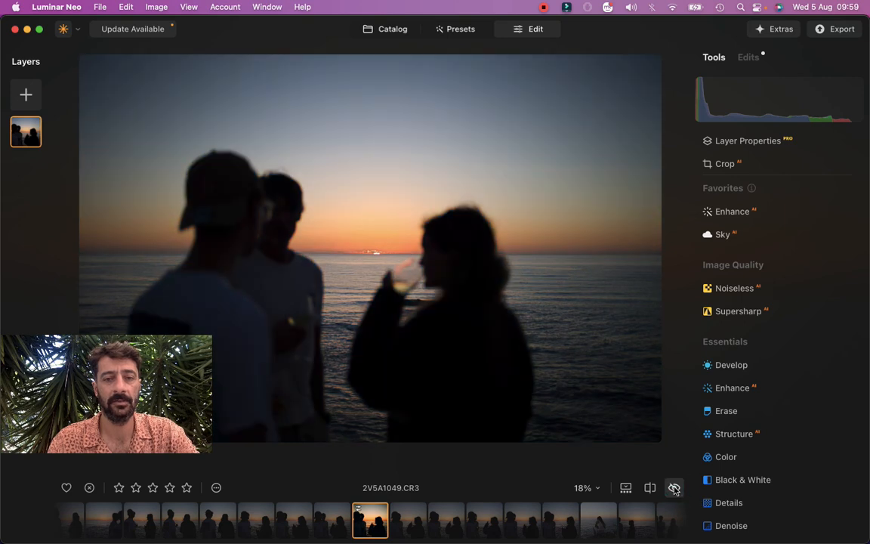
{"action": "left_click", "coordinate": [674, 489]}
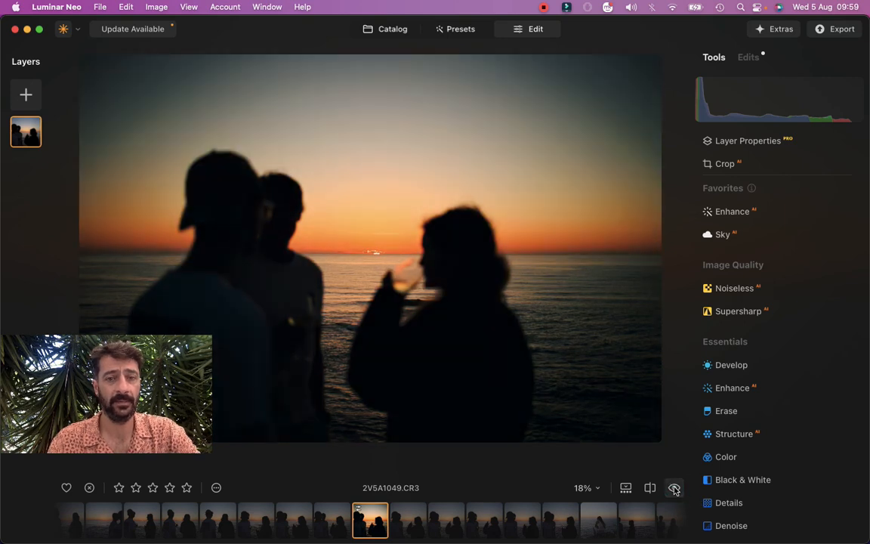
{"action": "right_click", "coordinate": [325, 170]}
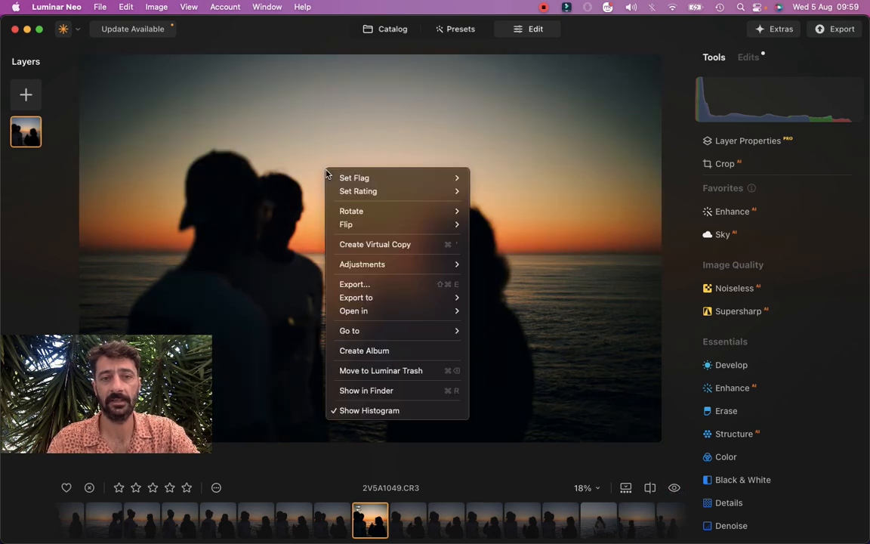
{"action": "mouse_move", "coordinate": [408, 178]}
{"action": "left_click", "coordinate": [505, 178]}
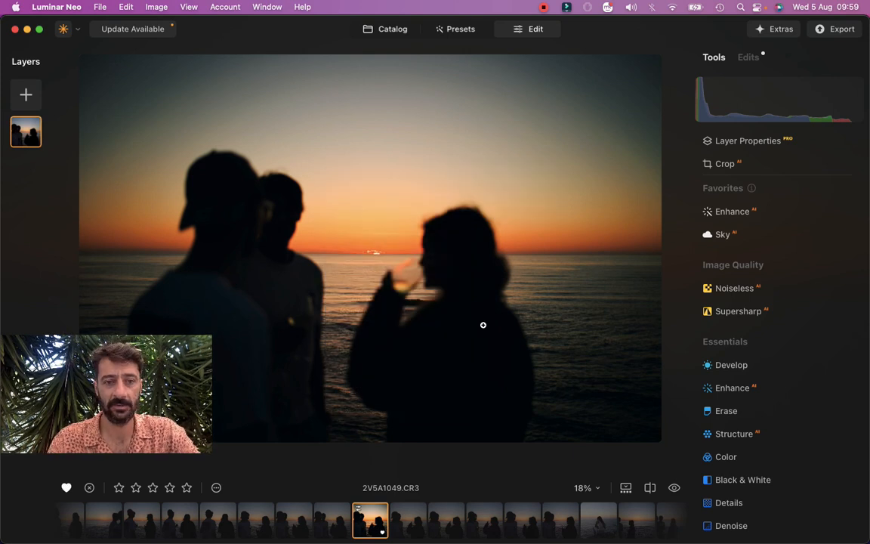
Browse the catalog thumbnails, view photo 2V5A1072.CR3 enlarged, and return to the catalog grid
{"action": "left_click", "coordinate": [383, 33]}
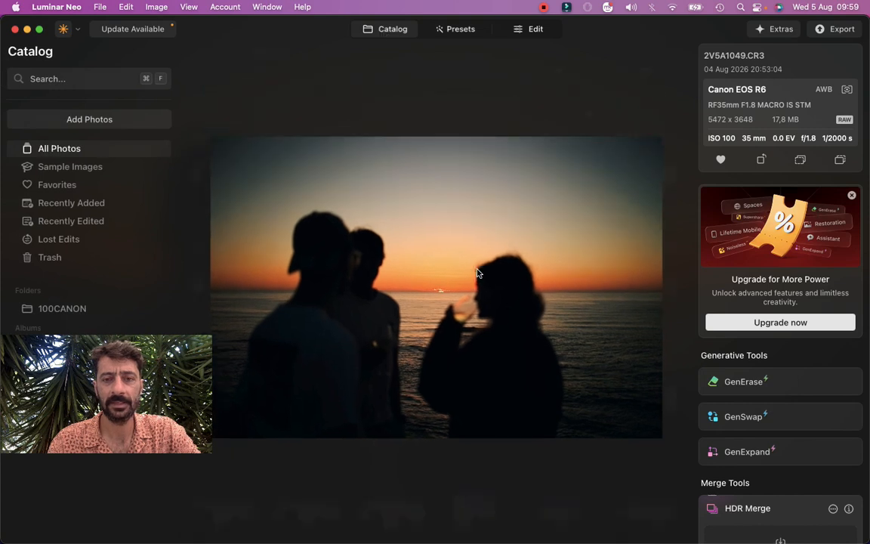
{"action": "scroll", "coordinate": [476, 273], "scroll_direction": "down", "scroll_amount": 5}
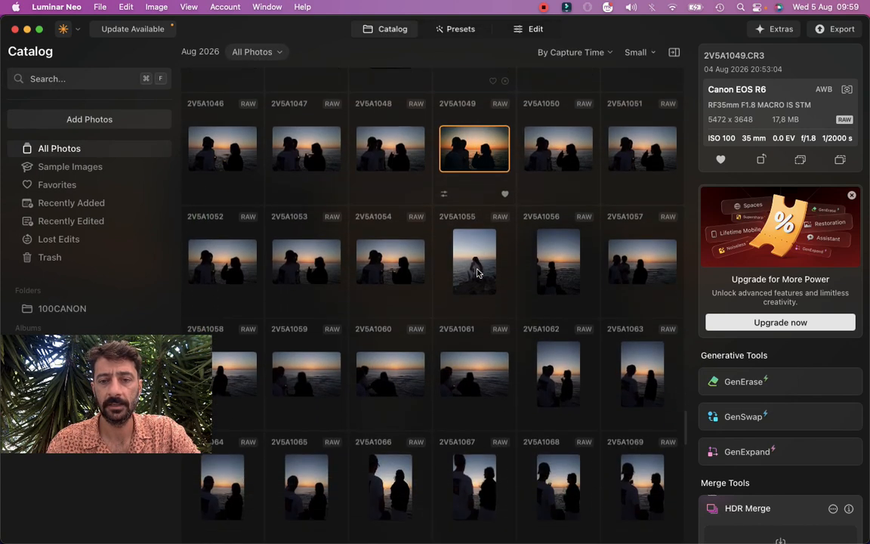
{"action": "scroll", "coordinate": [477, 272], "scroll_direction": "down", "scroll_amount": 3}
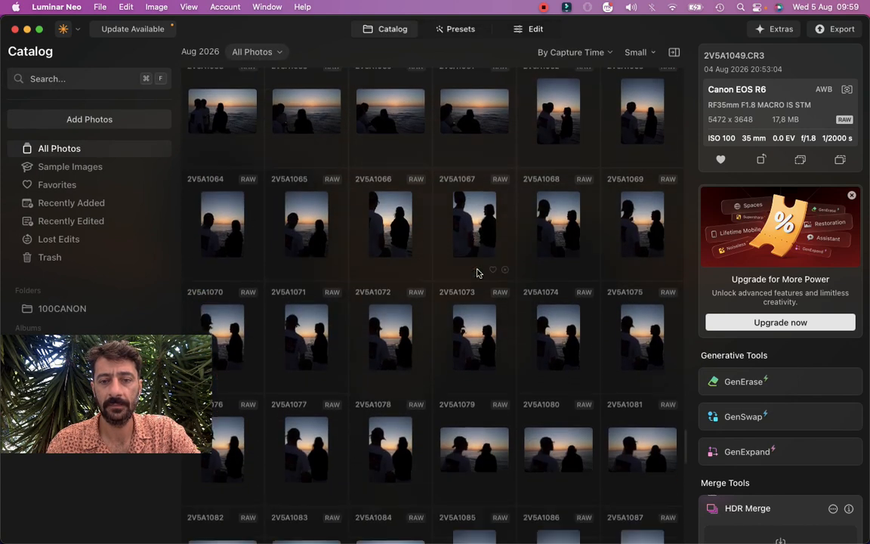
{"action": "scroll", "coordinate": [476, 272], "scroll_direction": "down", "scroll_amount": 1}
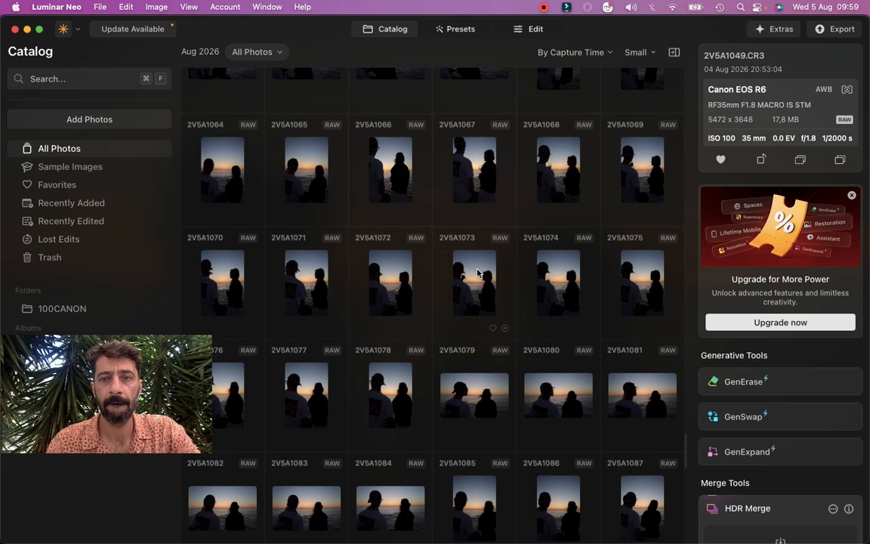
{"action": "scroll", "coordinate": [465, 283], "scroll_direction": "up", "scroll_amount": 1}
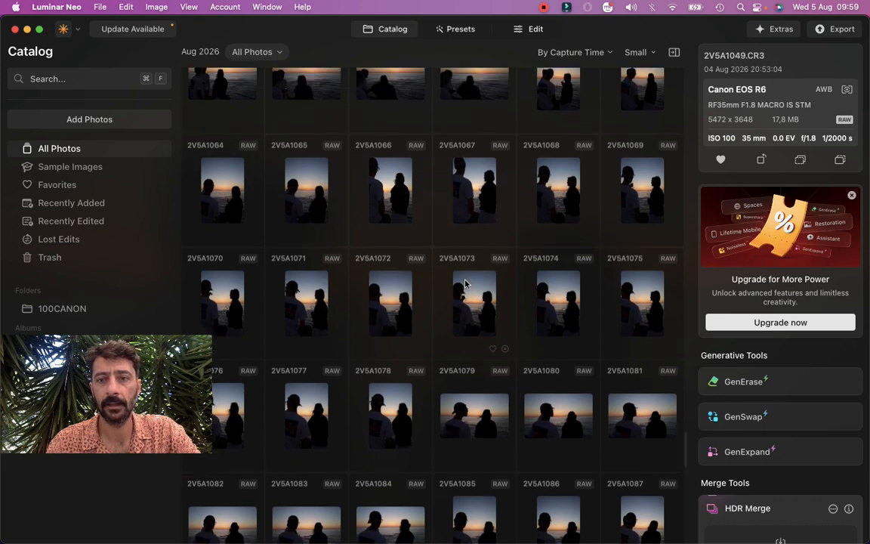
{"action": "left_click", "coordinate": [398, 310]}
{"action": "double_click", "coordinate": [398, 310]}
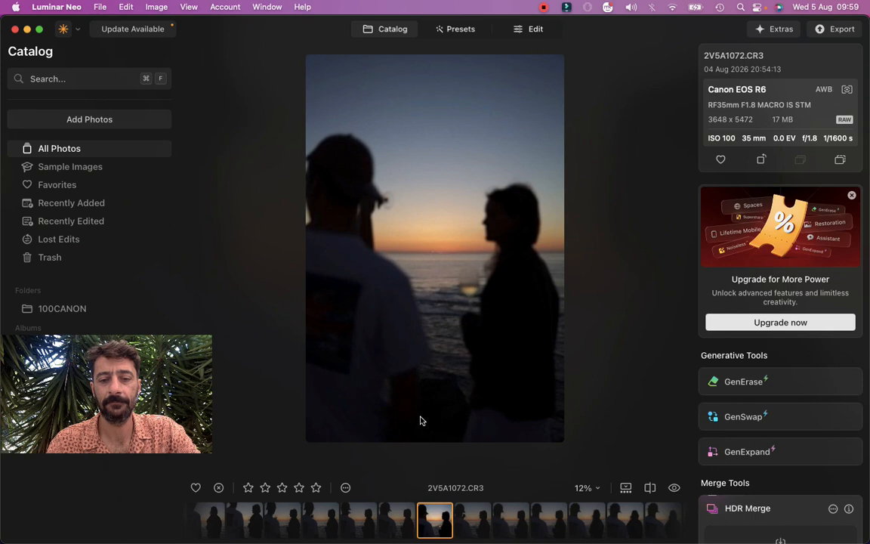
{"action": "left_click", "coordinate": [405, 34]}
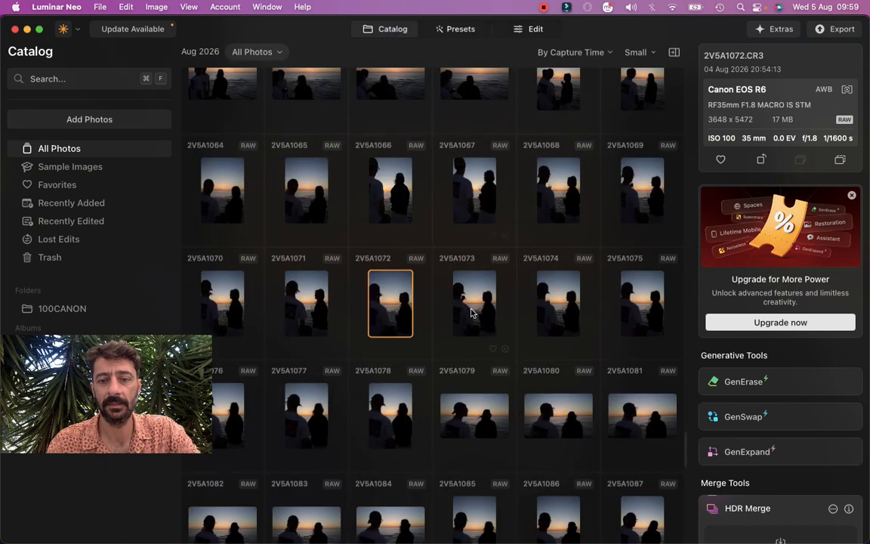
Find and open photo 2V5A1024.CR3 in the catalog and paste the copied adjustments onto it
{"action": "scroll", "coordinate": [471, 312], "scroll_direction": "down", "scroll_amount": 8}
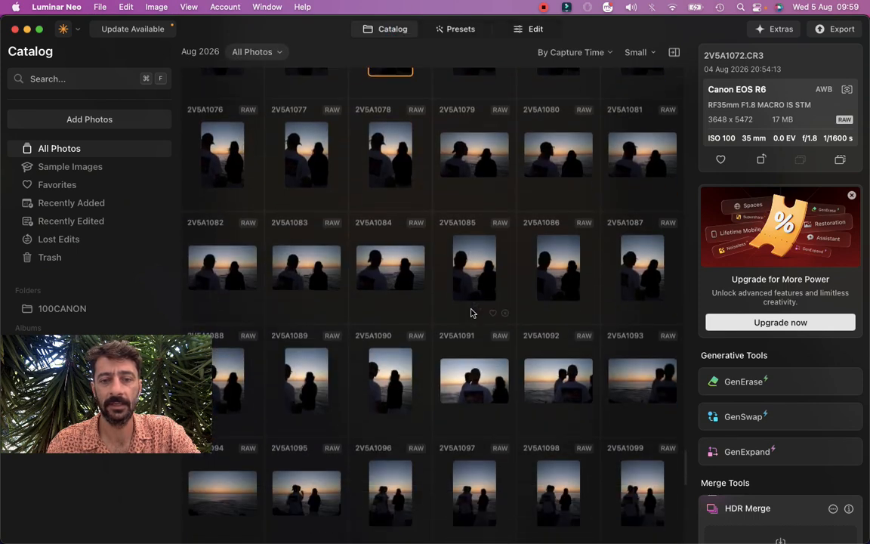
{"action": "scroll", "coordinate": [471, 312], "scroll_direction": "down", "scroll_amount": 4}
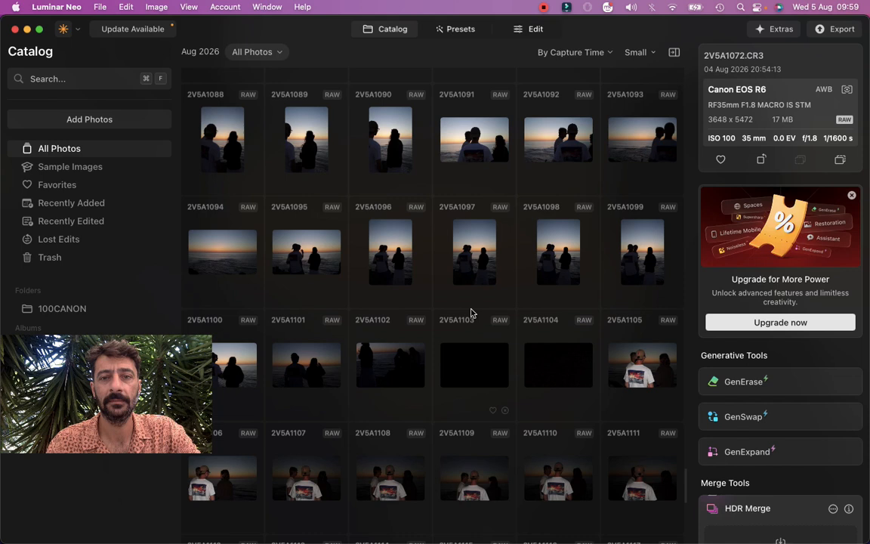
{"action": "scroll", "coordinate": [471, 312], "scroll_direction": "up", "scroll_amount": 10}
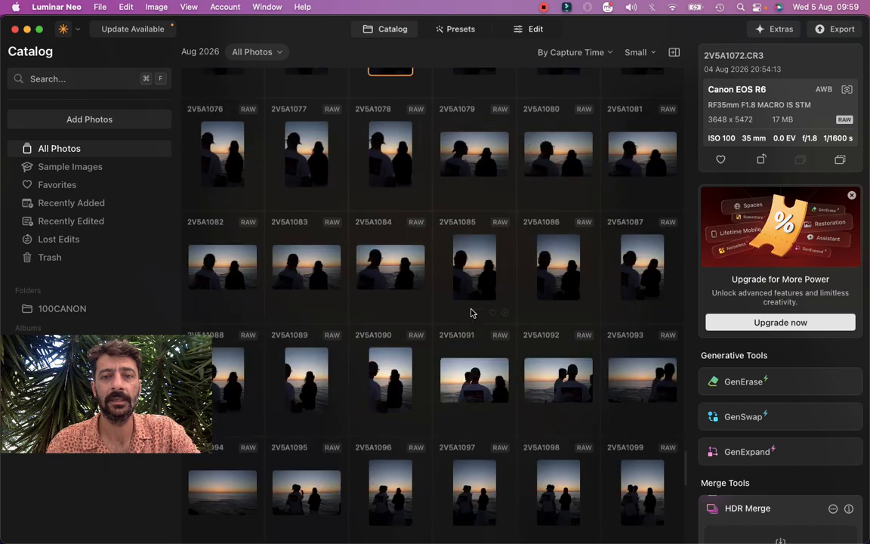
{"action": "scroll", "coordinate": [471, 312], "scroll_direction": "up", "scroll_amount": 8}
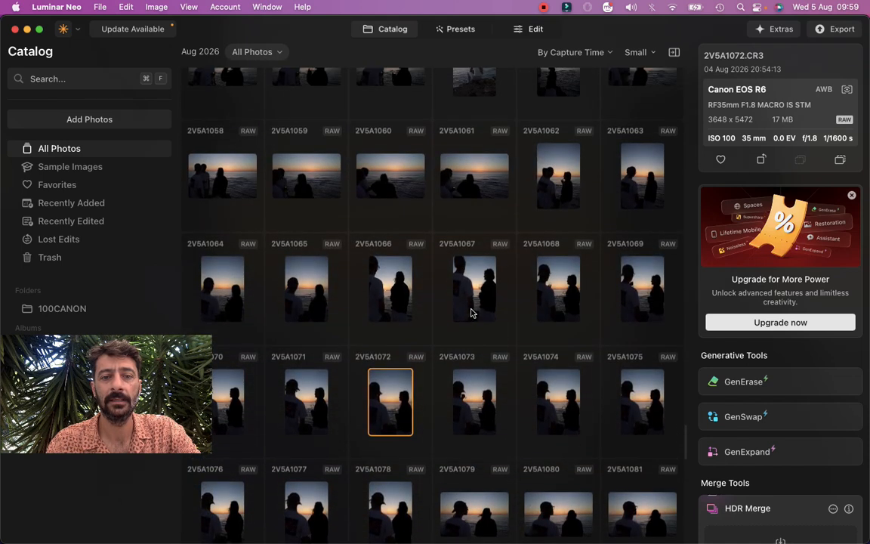
{"action": "scroll", "coordinate": [471, 312], "scroll_direction": "up", "scroll_amount": 2}
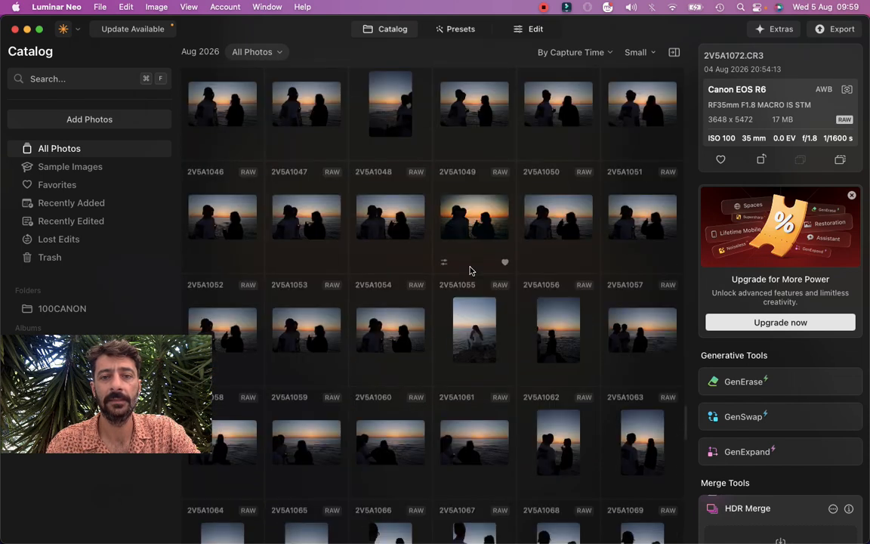
{"action": "scroll", "coordinate": [469, 270], "scroll_direction": "up", "scroll_amount": 6}
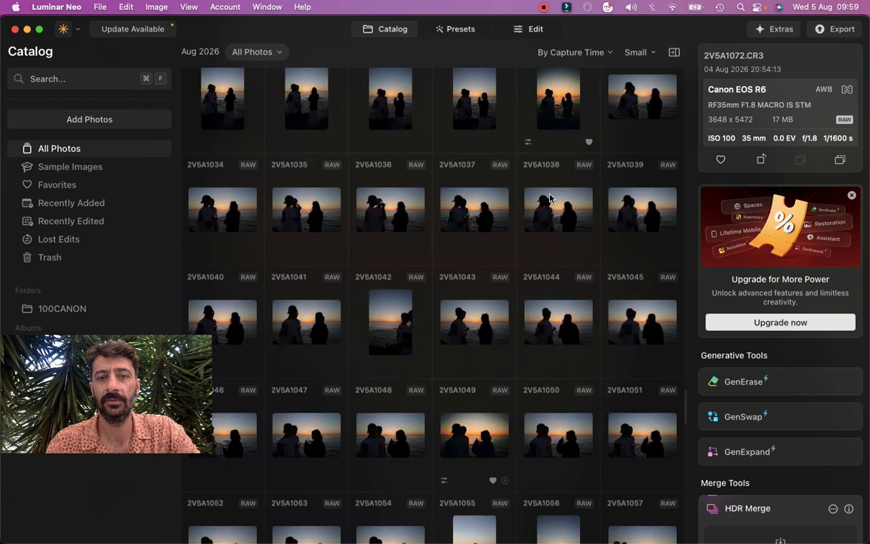
{"action": "scroll", "coordinate": [446, 248], "scroll_direction": "up", "scroll_amount": 3}
{"action": "scroll", "coordinate": [446, 248], "scroll_direction": "up", "scroll_amount": 4}
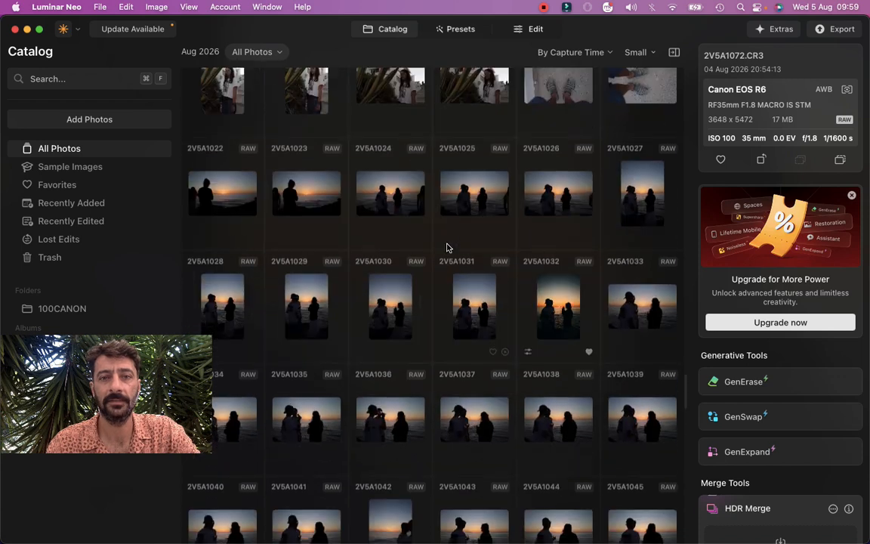
{"action": "double_click", "coordinate": [398, 220]}
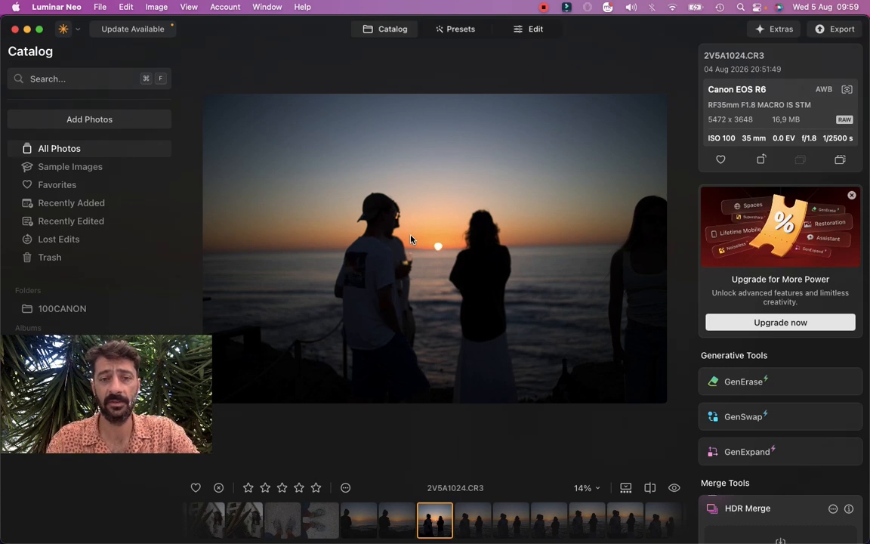
{"action": "right_click", "coordinate": [414, 236]}
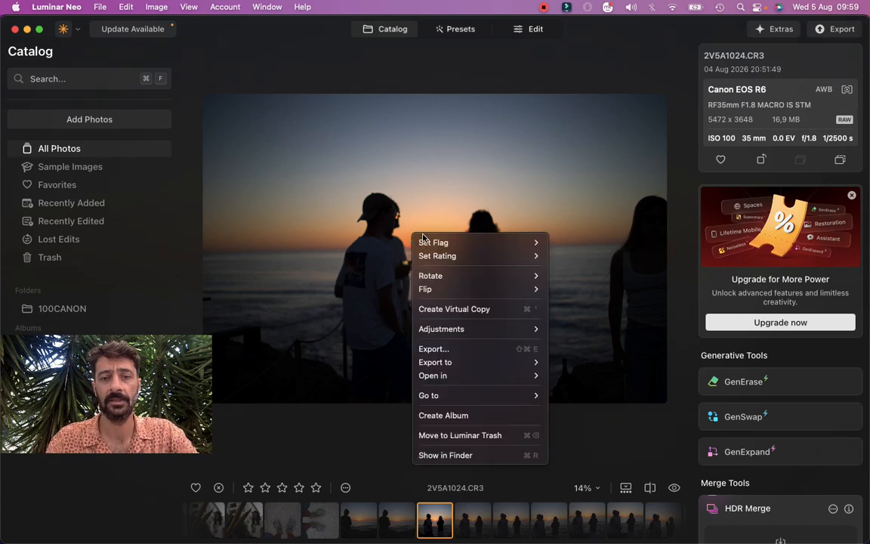
{"action": "mouse_move", "coordinate": [501, 328]}
{"action": "left_click", "coordinate": [596, 360]}
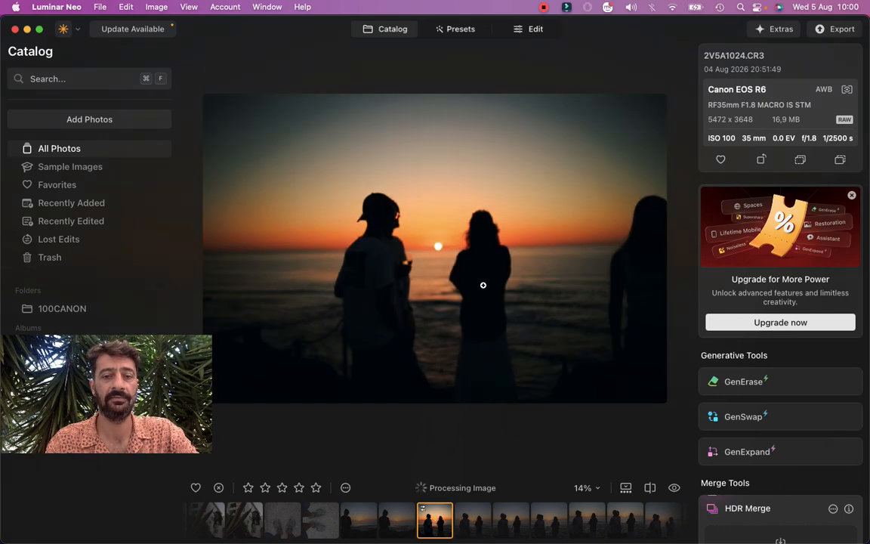
Compare 2V5A1024.CR3 with its unedited original and open the photo for editing
{"action": "left_click", "coordinate": [674, 488]}
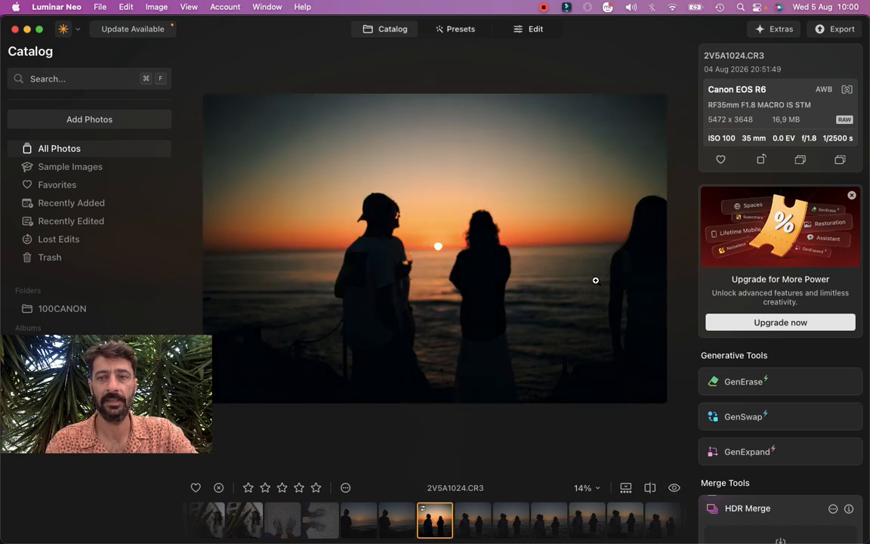
{"action": "left_click", "coordinate": [528, 34]}
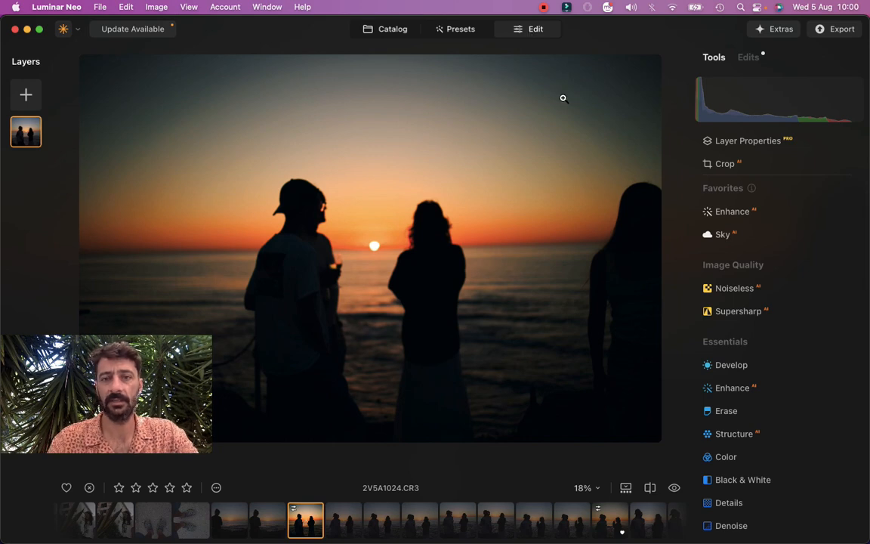
Crop 2V5A1024.CR3 to the transposed portrait ratio around the central figures, rotate it slightly to level the horizon, and apply the crop
{"action": "left_click", "coordinate": [719, 165]}
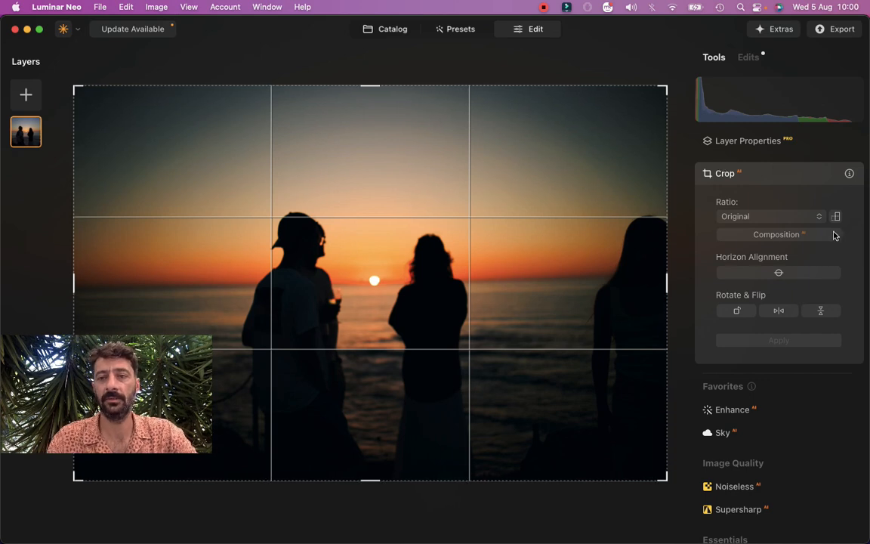
{"action": "left_click", "coordinate": [836, 216]}
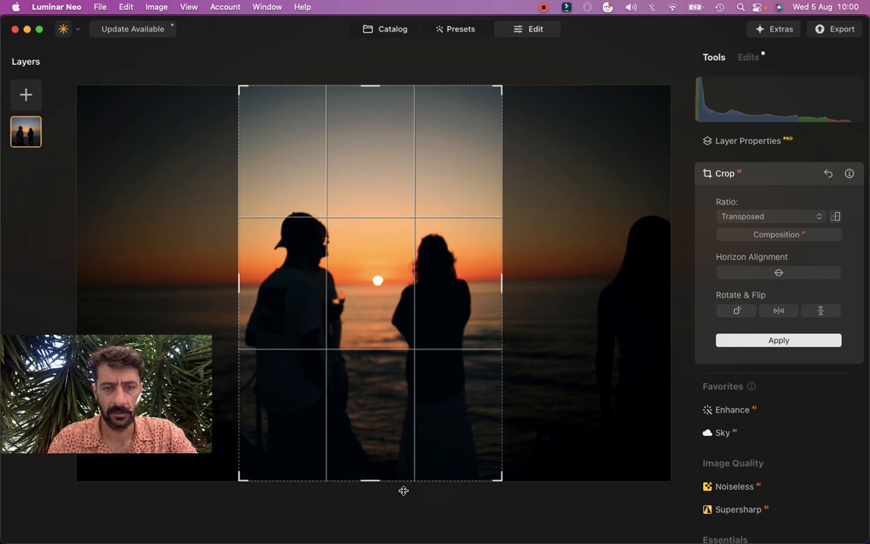
{"action": "left_click_drag", "start_coordinate": [383, 502], "coordinate": [382, 506]}
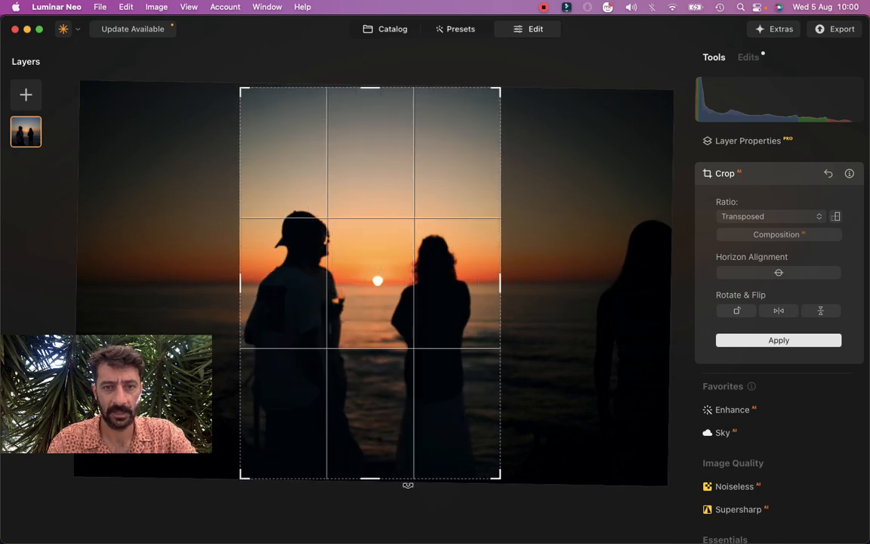
{"action": "left_click", "coordinate": [752, 344]}
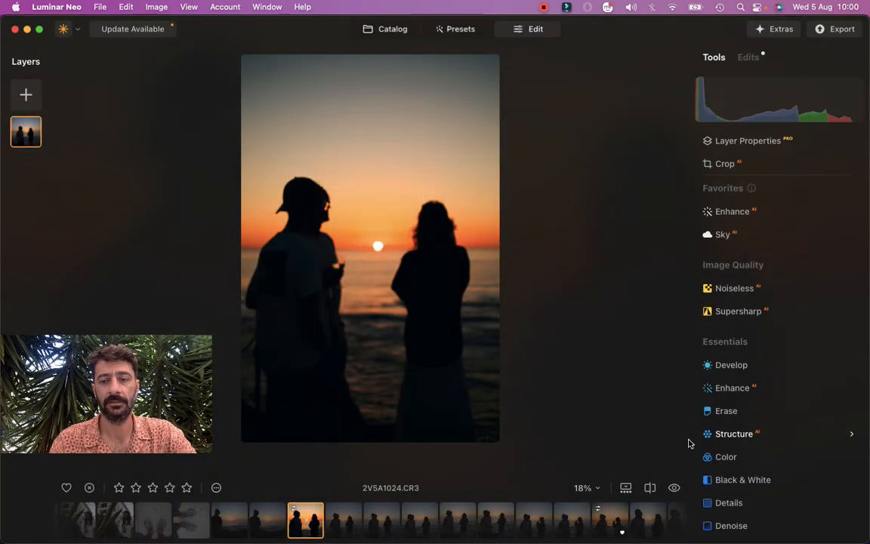
Compare the cropped photo with its unedited version, leave the edits shown, and flag it as Favorite
{"action": "left_click", "coordinate": [674, 488]}
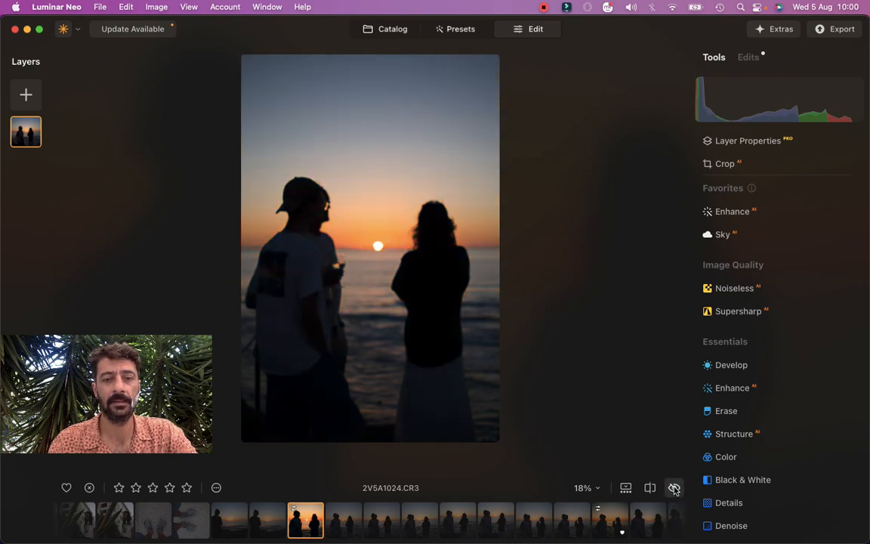
{"action": "left_click", "coordinate": [675, 489]}
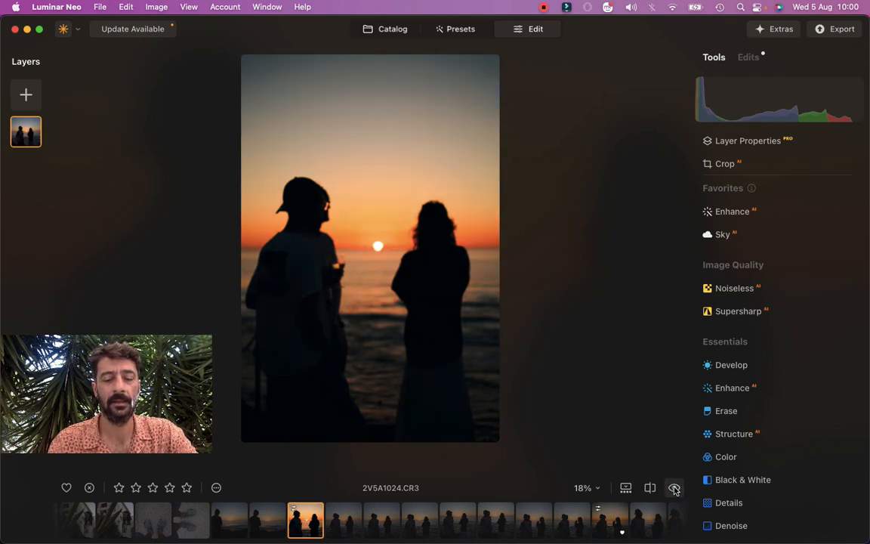
{"action": "right_click", "coordinate": [354, 189]}
{"action": "mouse_move", "coordinate": [438, 192]}
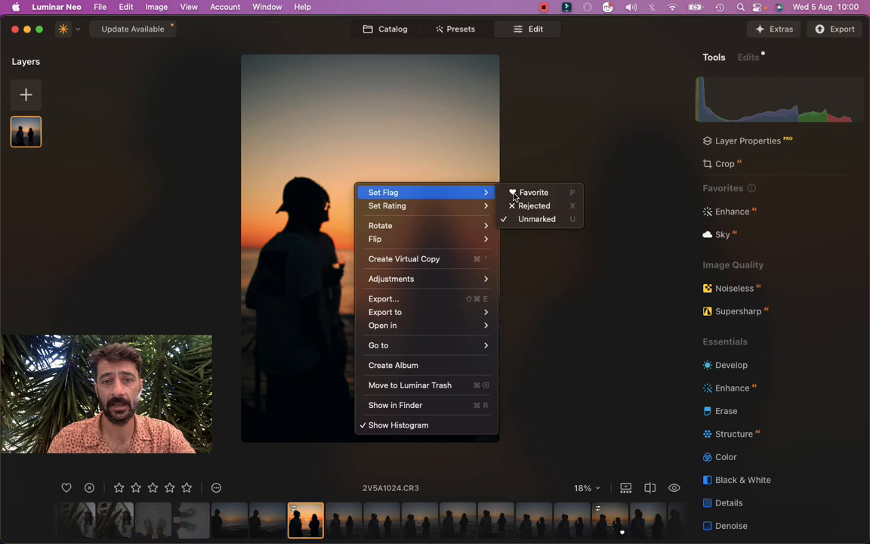
{"action": "left_click", "coordinate": [512, 193]}
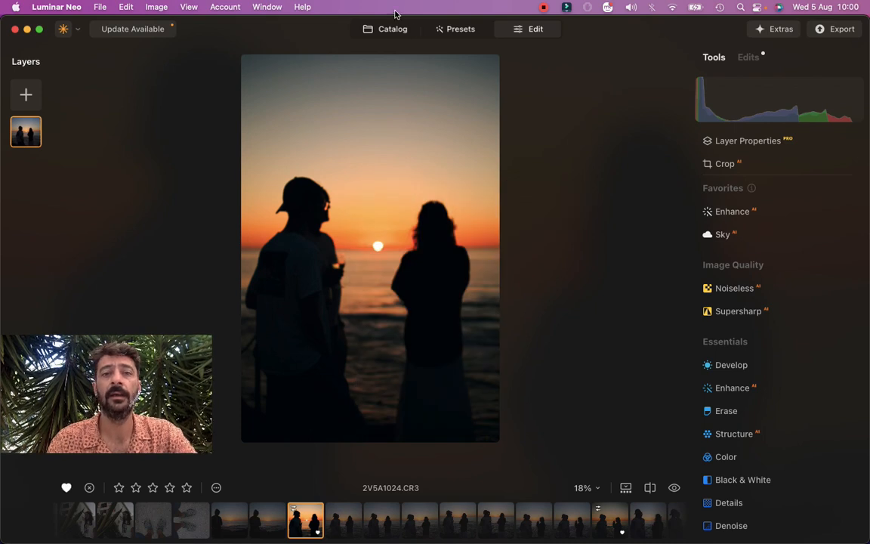
Show the catalog's Favorites, open 2V5A1024.CR3 enlarged, and review the favorite photos one by one, ending back on 2V5A1024.CR3
{"action": "left_click", "coordinate": [391, 33]}
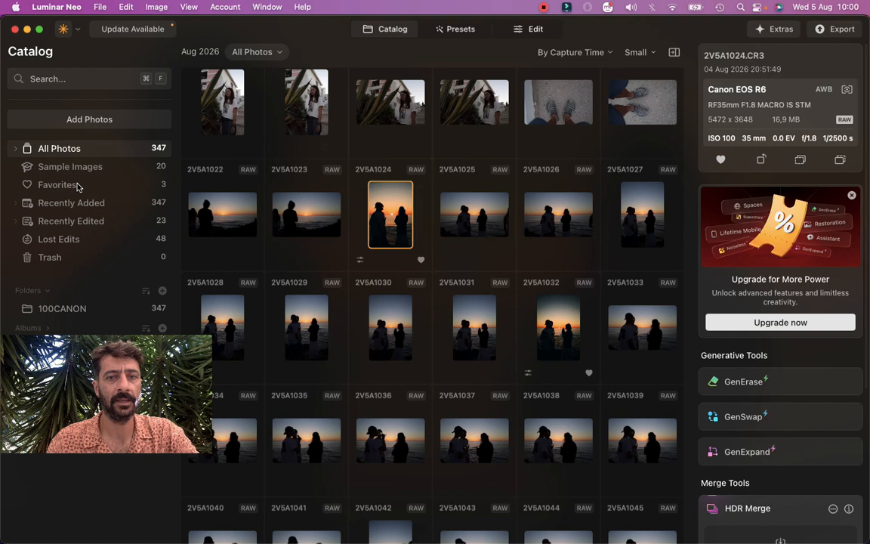
{"action": "left_click", "coordinate": [78, 186]}
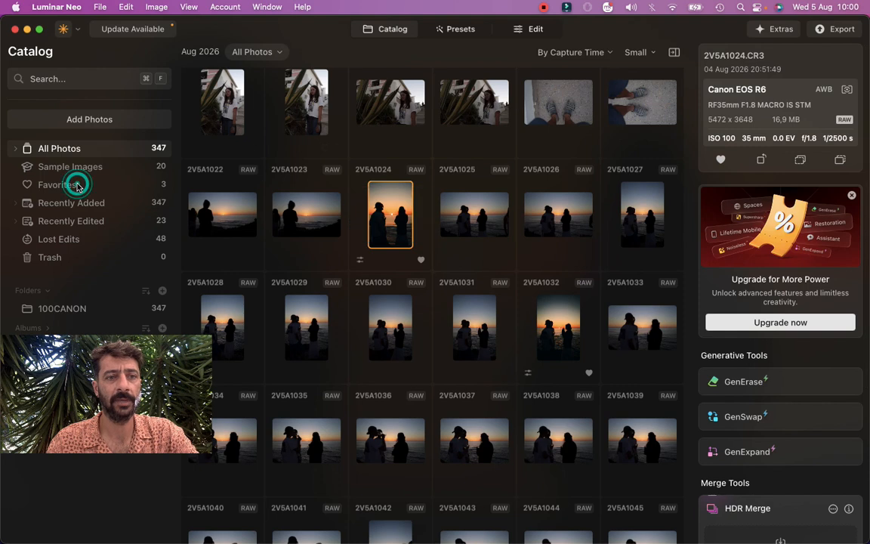
{"action": "double_click", "coordinate": [224, 135]}
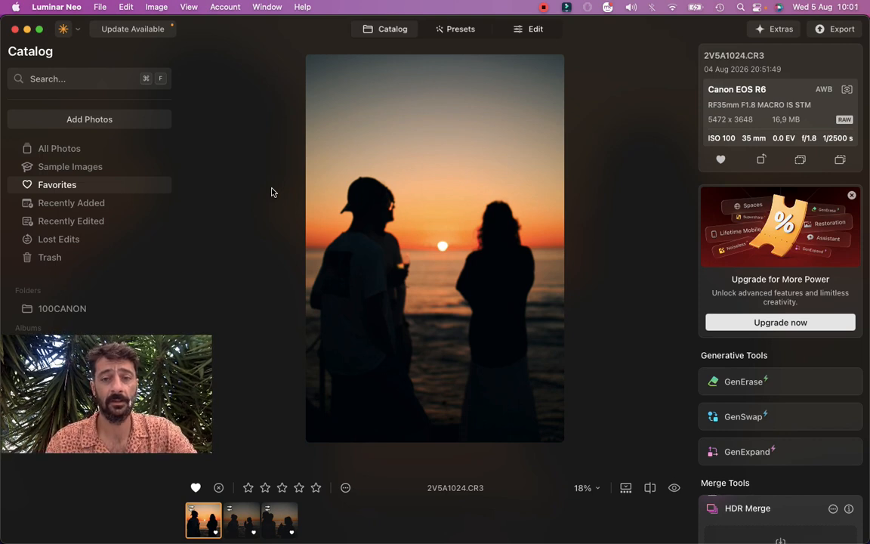
{"action": "key", "text": "Right"}
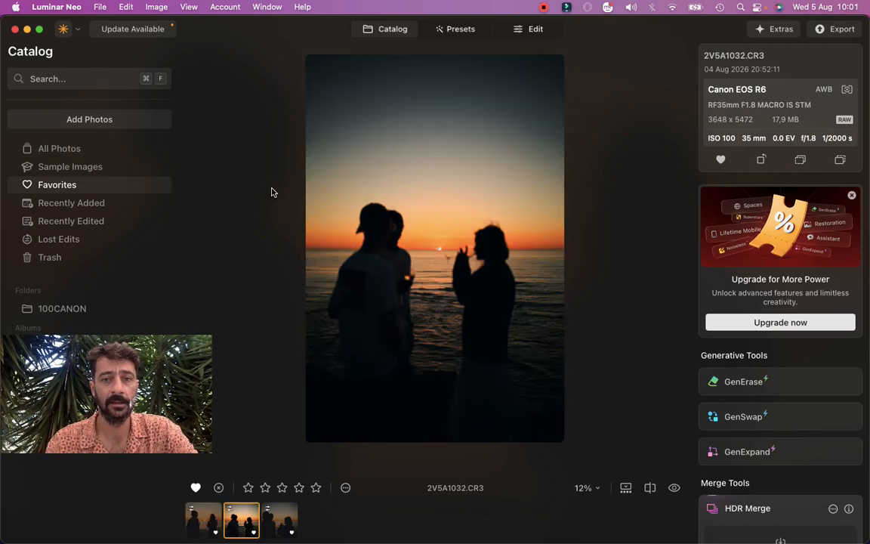
{"action": "key", "text": "Right"}
{"action": "key", "text": "Left"}
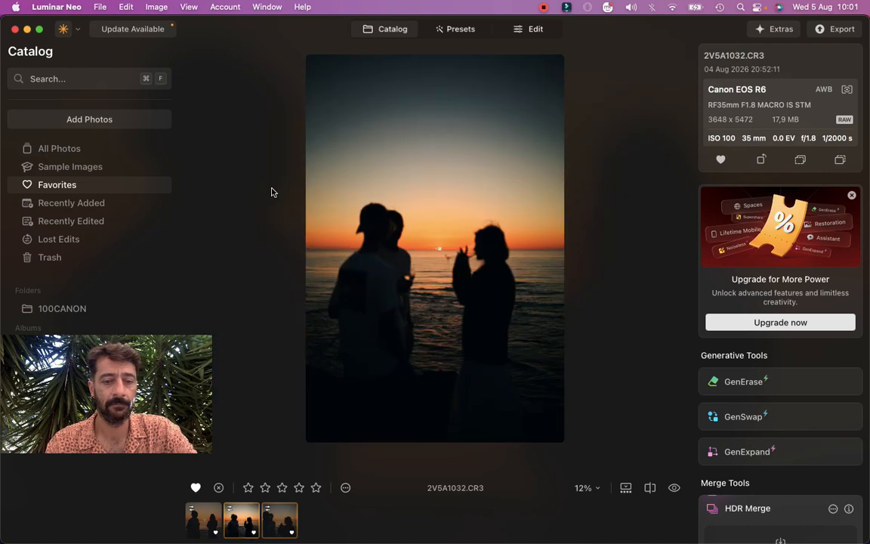
{"action": "key", "text": "Left"}
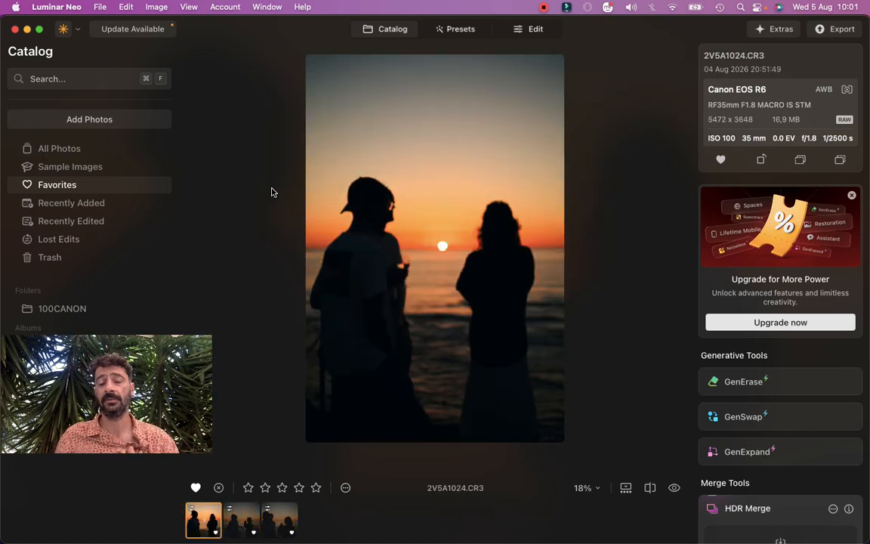